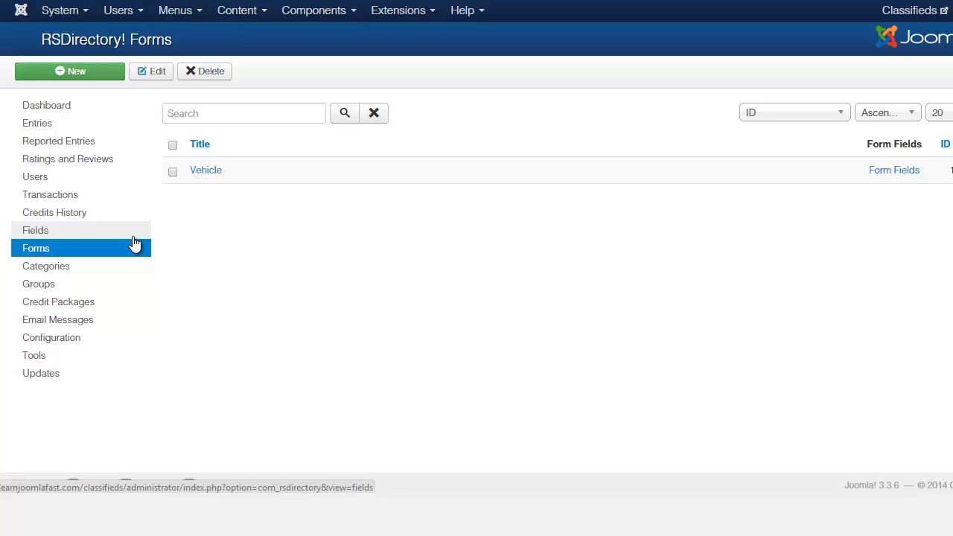
# Add a new form and set its title to "Real Estate"
pyautogui.click(130, 265)
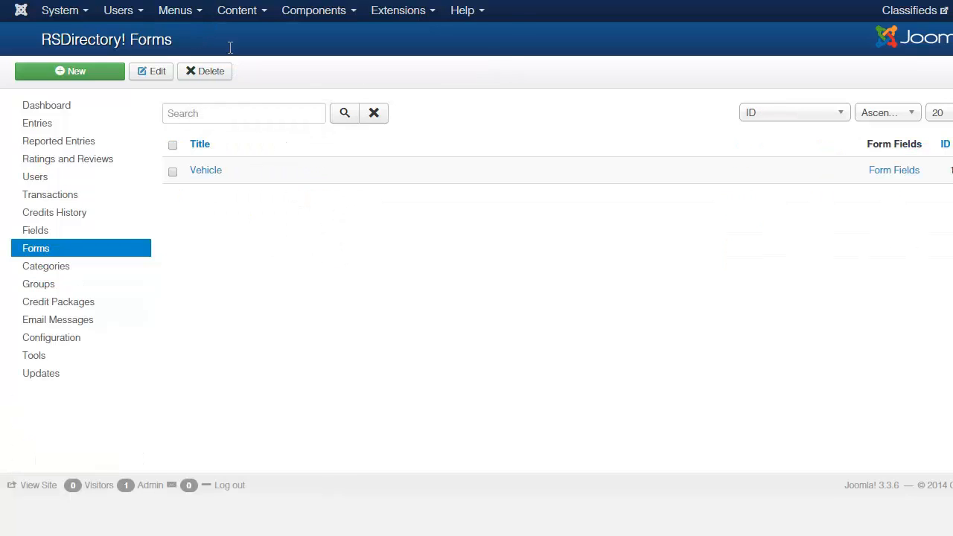
pyautogui.click(87, 72)
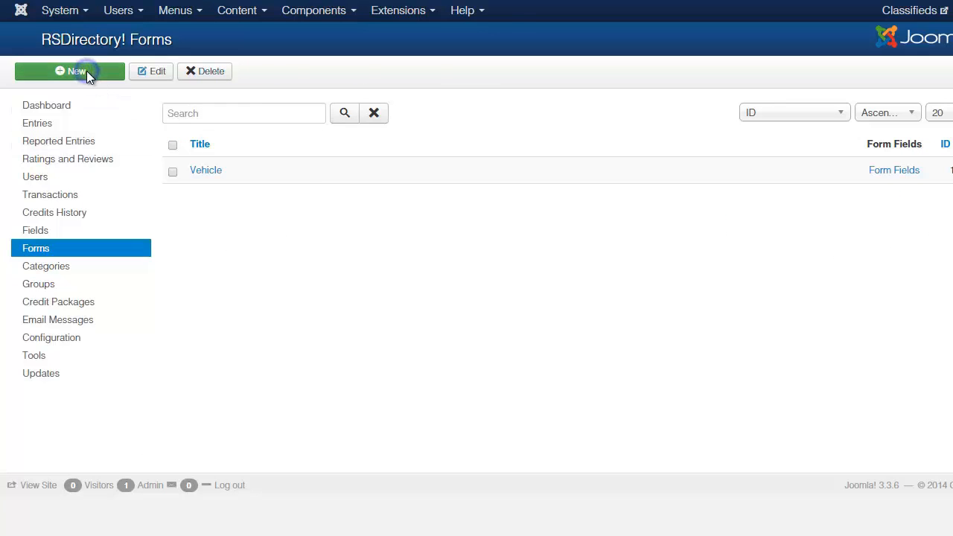
pyautogui.click(237, 145)
pyautogui.write('Real Estate')
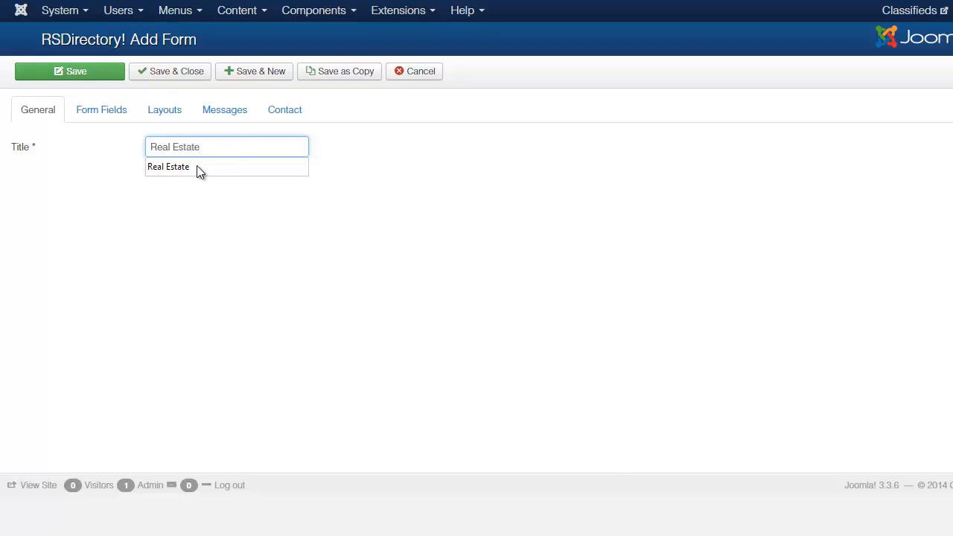
# Review the form fields available for the Real Estate form and its general layout settings
pyautogui.click(102, 109)
pyautogui.scroll(-2, 440, 238)
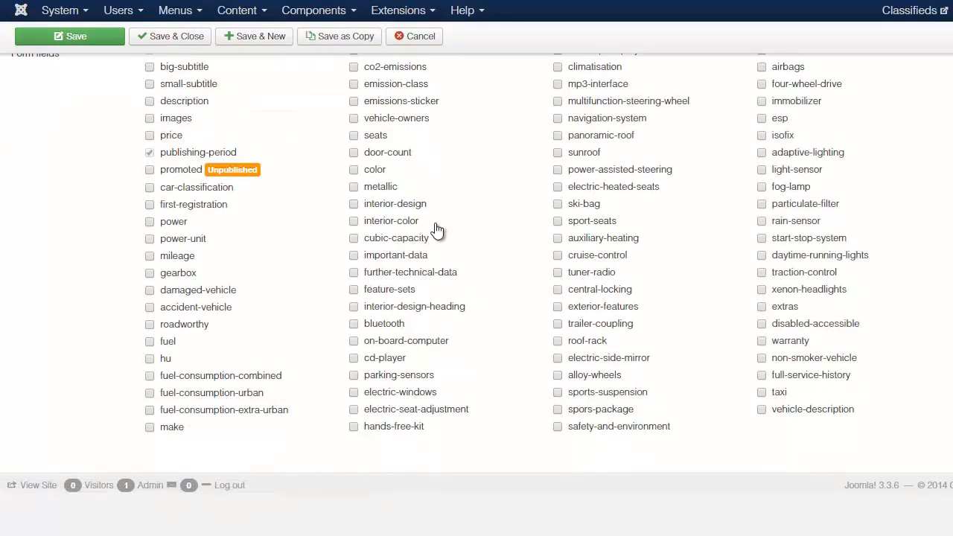
pyautogui.scroll(2, 438, 231)
pyautogui.click(181, 115)
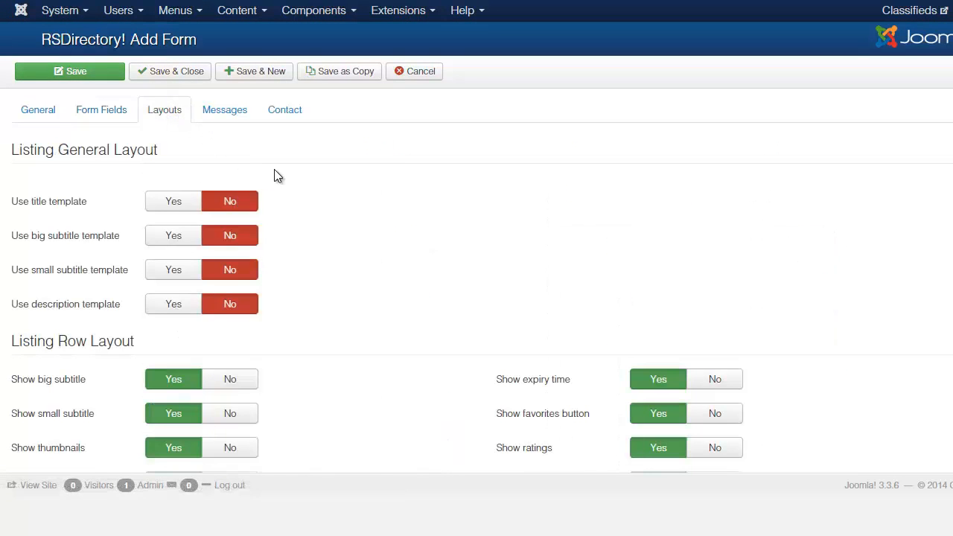
pyautogui.moveTo(41, 207)
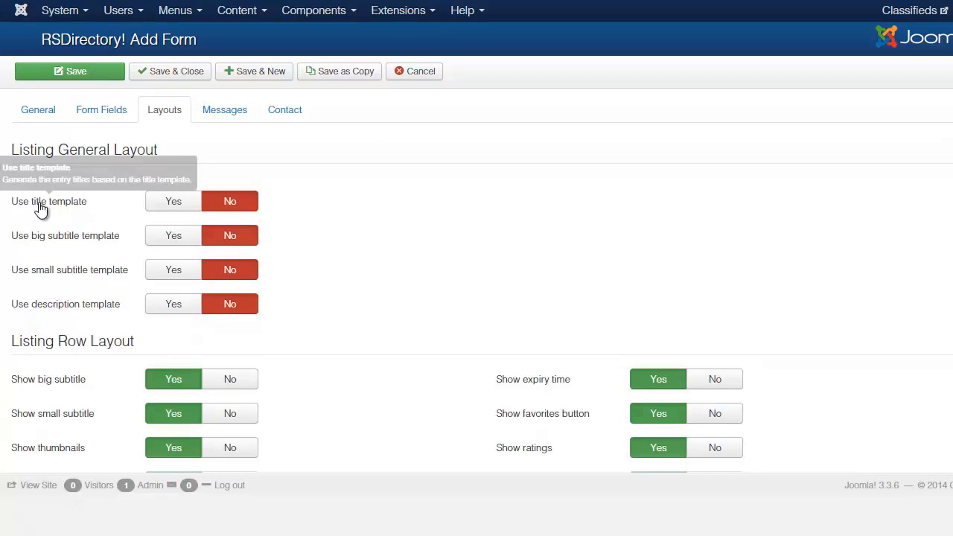
# Try out the title and big subtitle templates and review the available placeholders
pyautogui.click(170, 203)
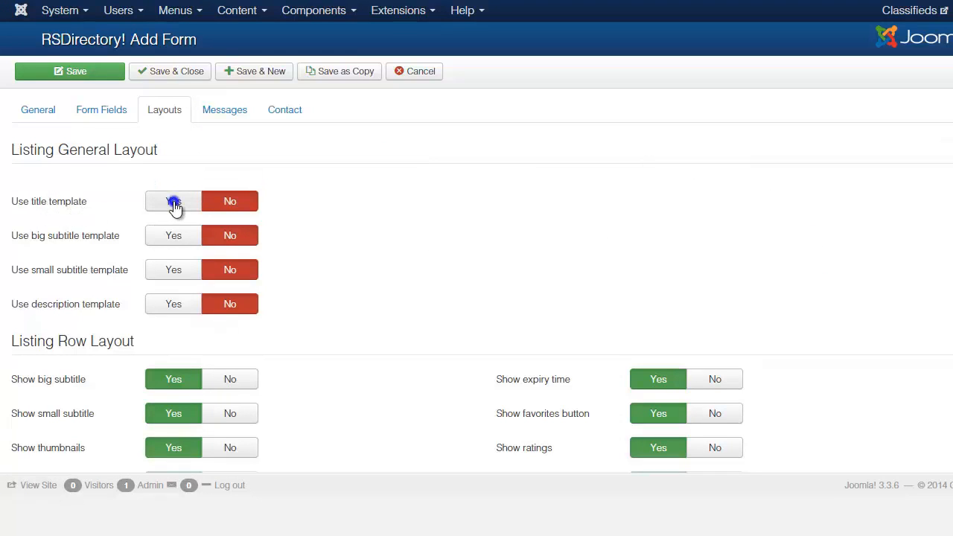
pyautogui.scroll(-6, 283, 275)
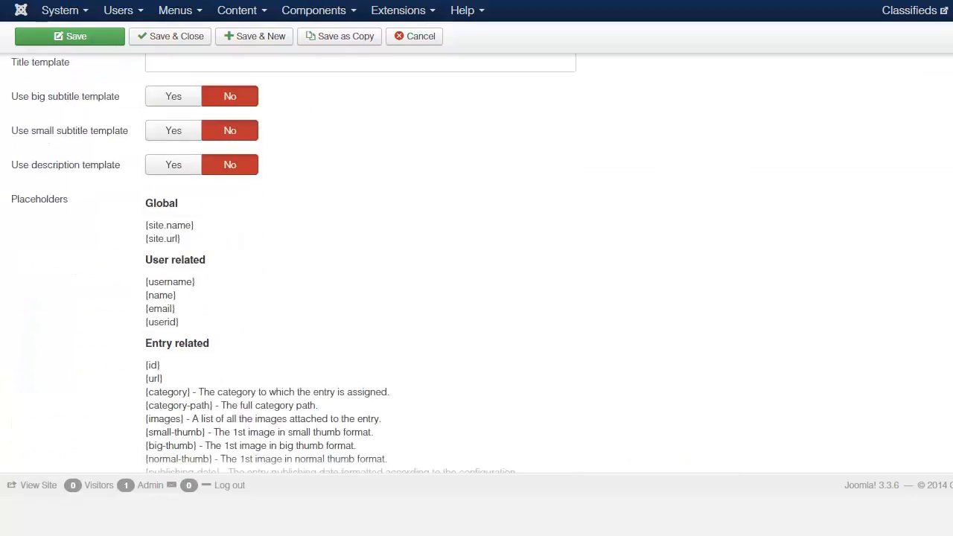
pyautogui.scroll(3, 280, 274)
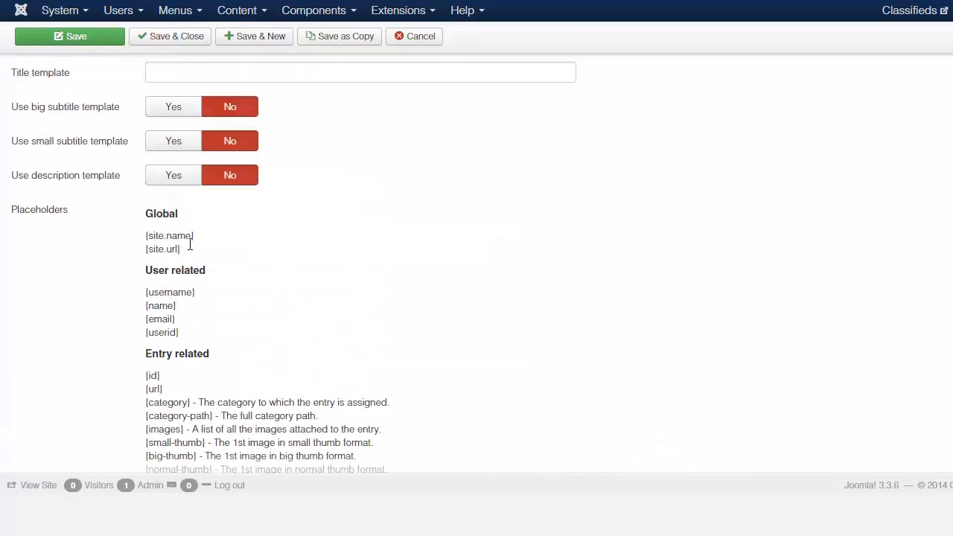
pyautogui.scroll(-3, 478, 330)
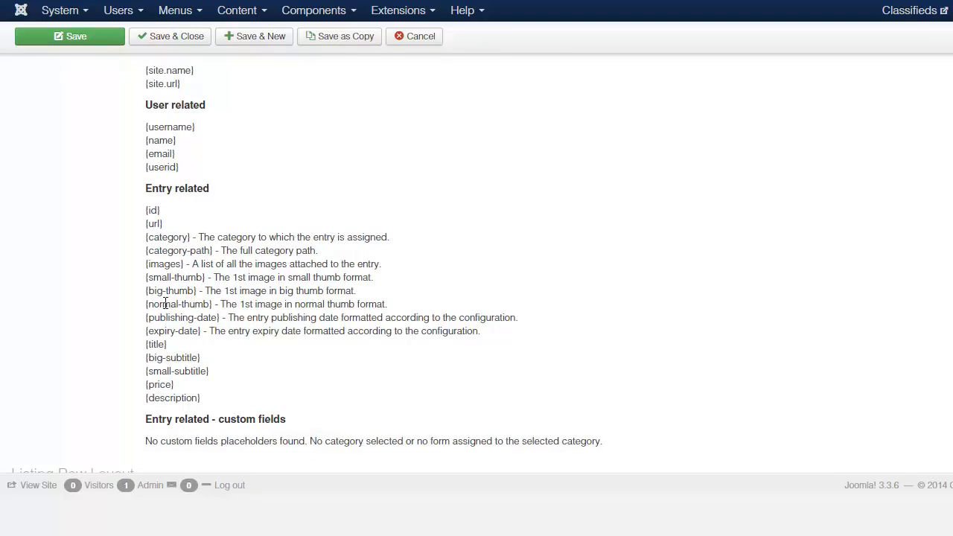
pyautogui.scroll(5, 166, 302)
pyautogui.click(168, 274)
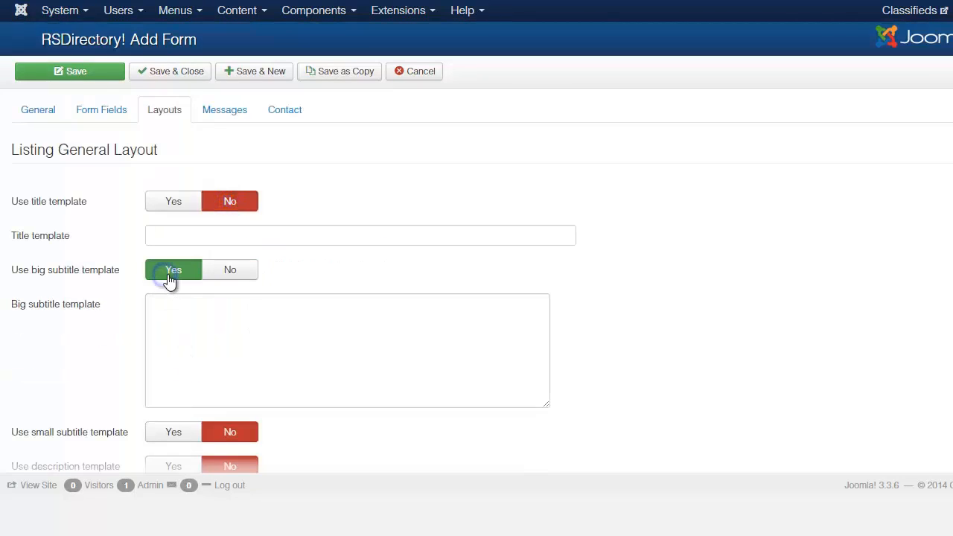
pyautogui.click(249, 274)
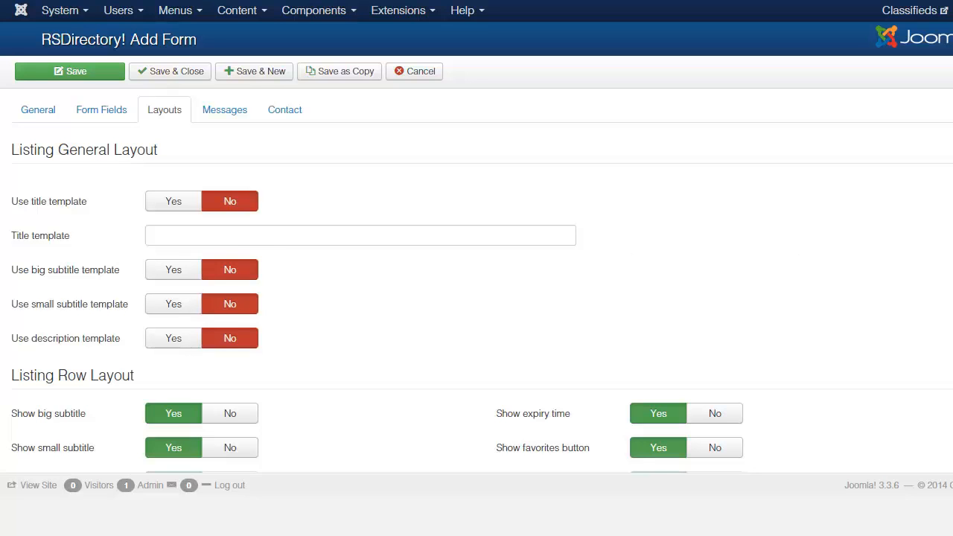
# Examine the display options for the listing row layout, detail layout and detail custom fields
pyautogui.scroll(-5, 476, 247)
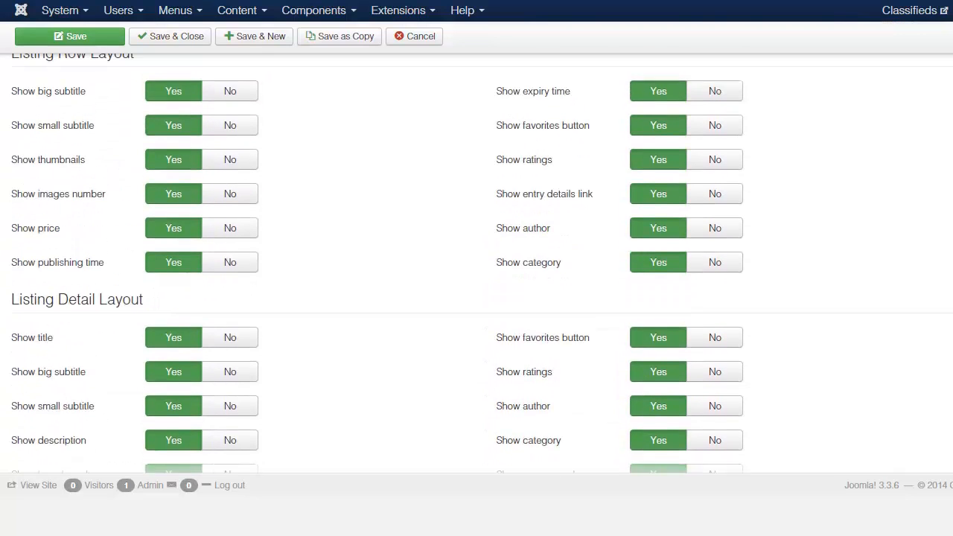
pyautogui.scroll(1, 477, 261)
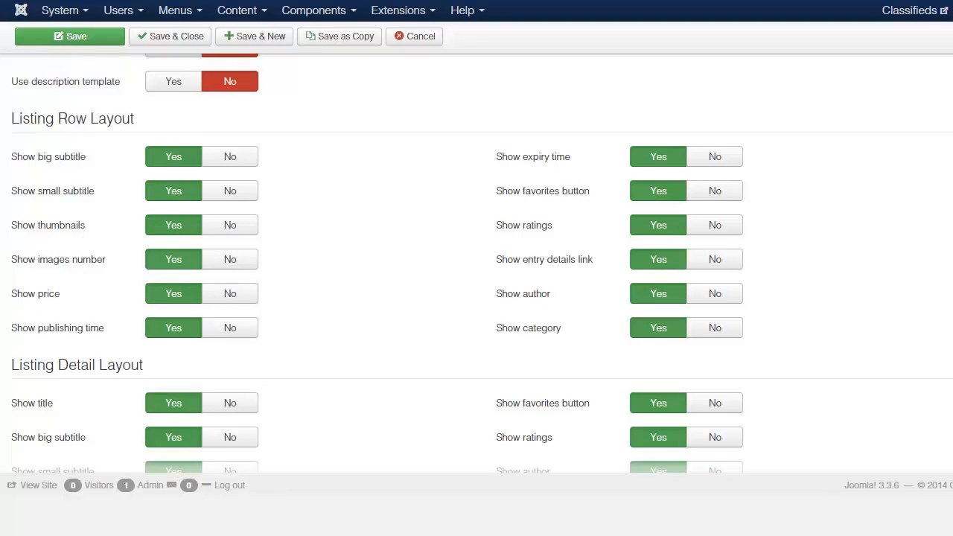
pyautogui.scroll(-3, 477, 263)
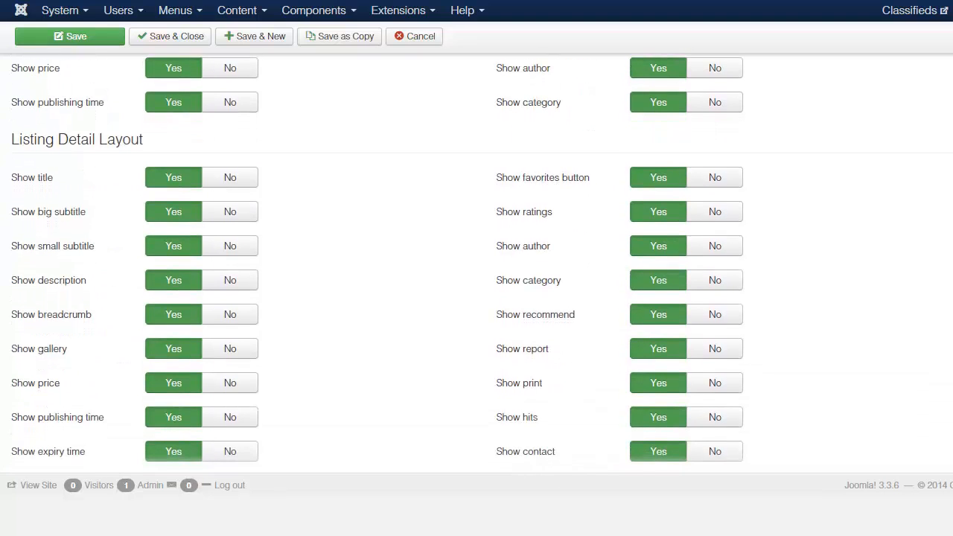
pyautogui.scroll(-2, 477, 263)
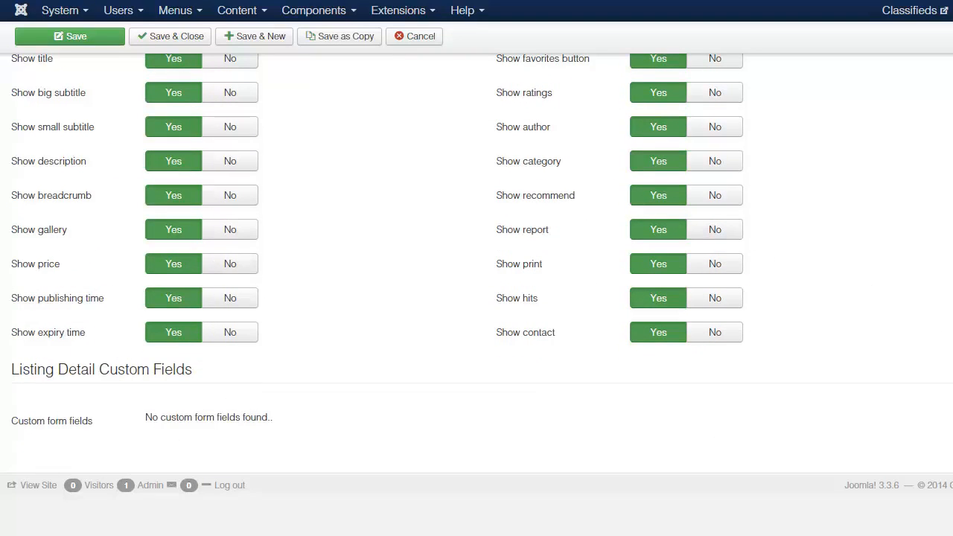
# Enable the title template and set it to "{estate-type} - {transaction-type} - {rooms} rooms - {city} / {country}"
pyautogui.scroll(5, 405, 201)
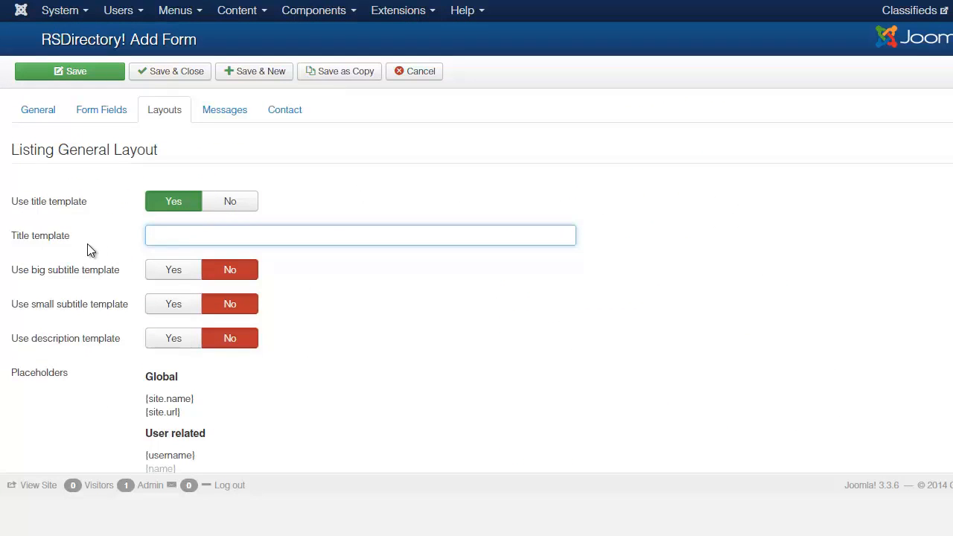
pyautogui.click(185, 235)
pyautogui.write('{estate-type} - {transaction-type} - {rooms} rooms - {city} / {country}')
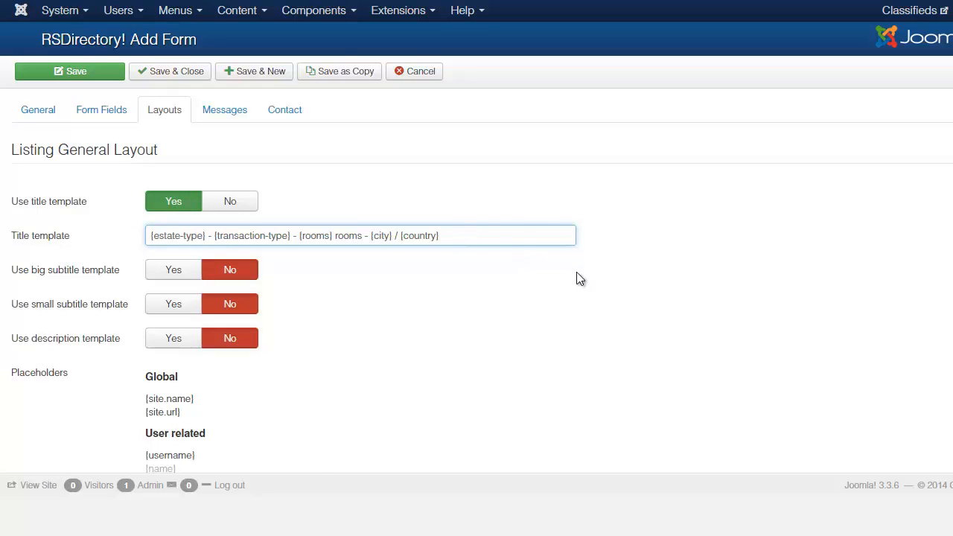
# Enable the description template and paste the HTML table with the location, estate info and transaction type placeholders into its source code
pyautogui.scroll(-2, 596, 271)
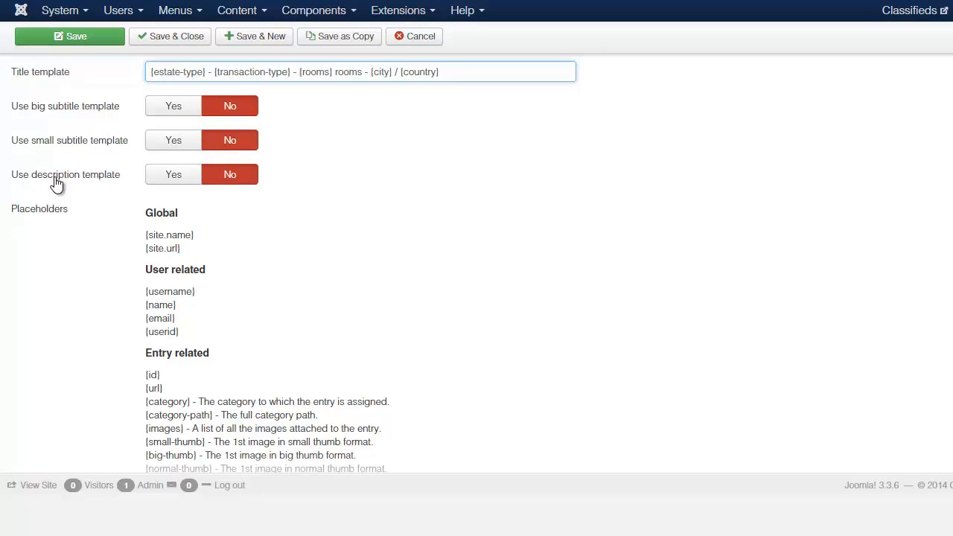
pyautogui.click(173, 177)
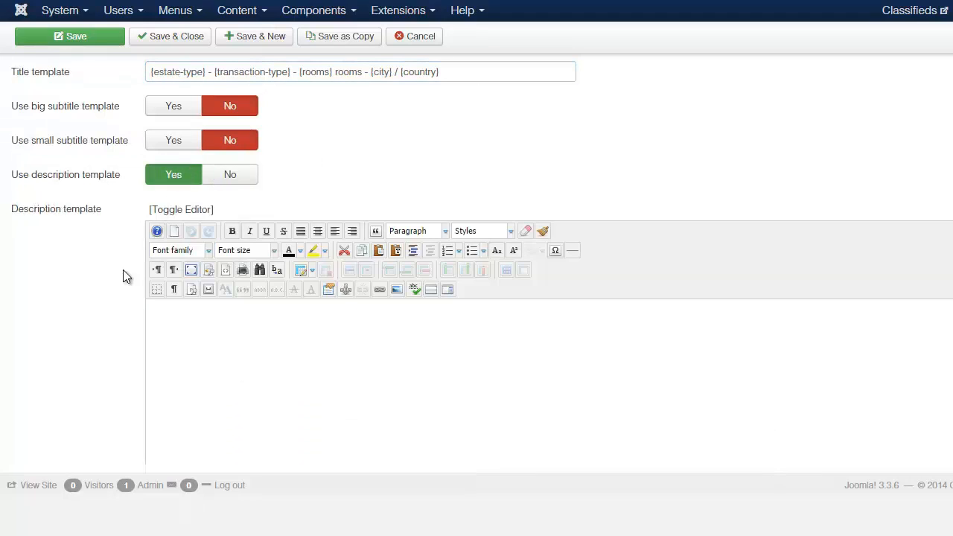
pyautogui.click(225, 271)
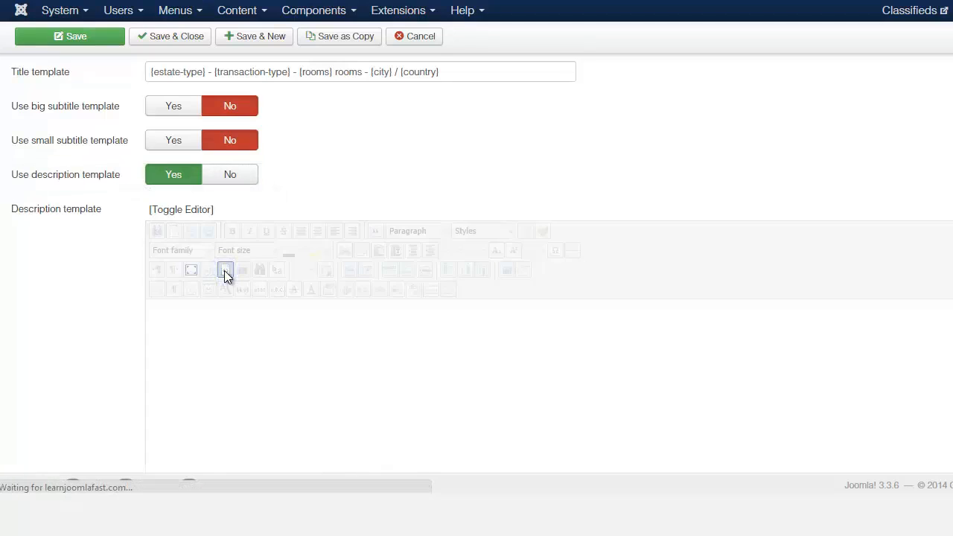
pyautogui.click(172, 329)
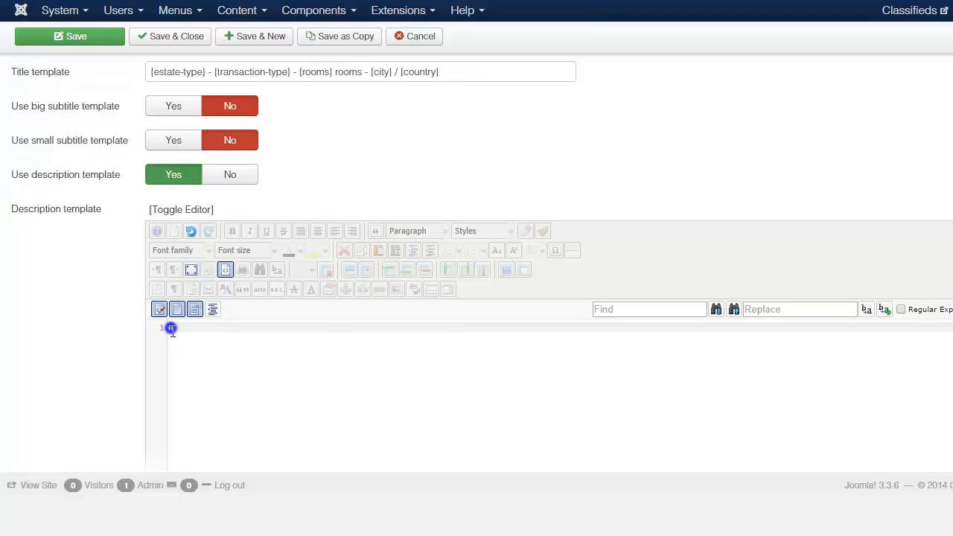
pyautogui.hotkey('ctrl', 'v')
# Review the description template code, the placeholder list and the remaining layout options of the form
pyautogui.scroll(-3, 490, 376)
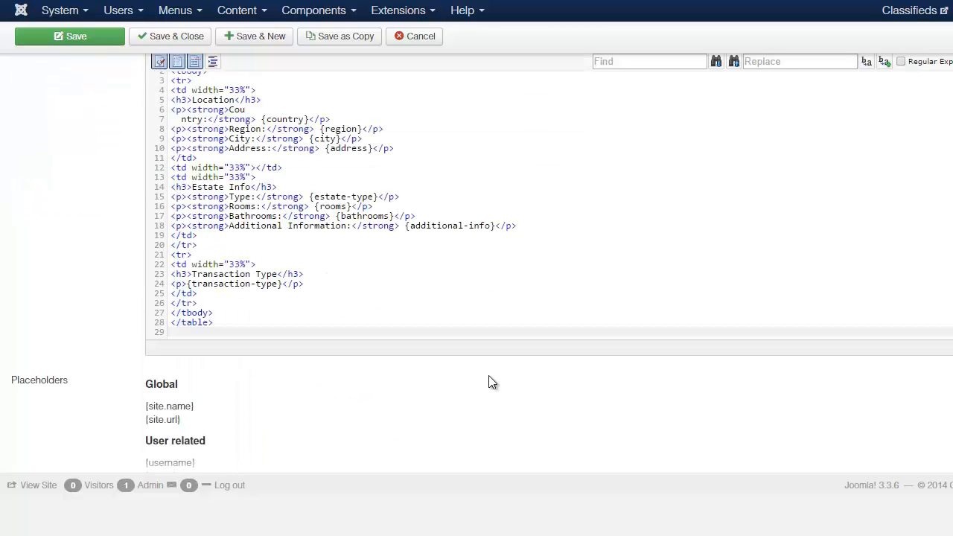
pyautogui.scroll(3, 446, 280)
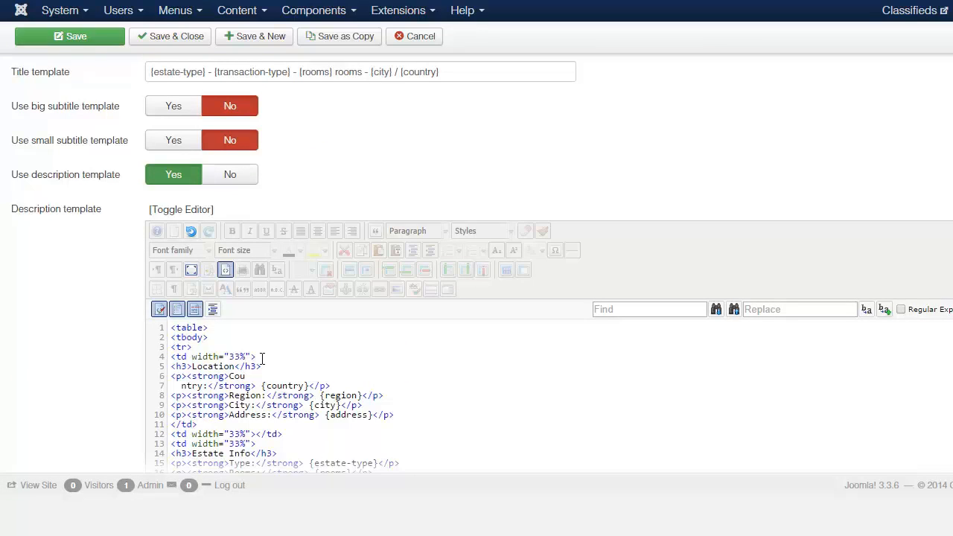
pyautogui.scroll(-3, 296, 373)
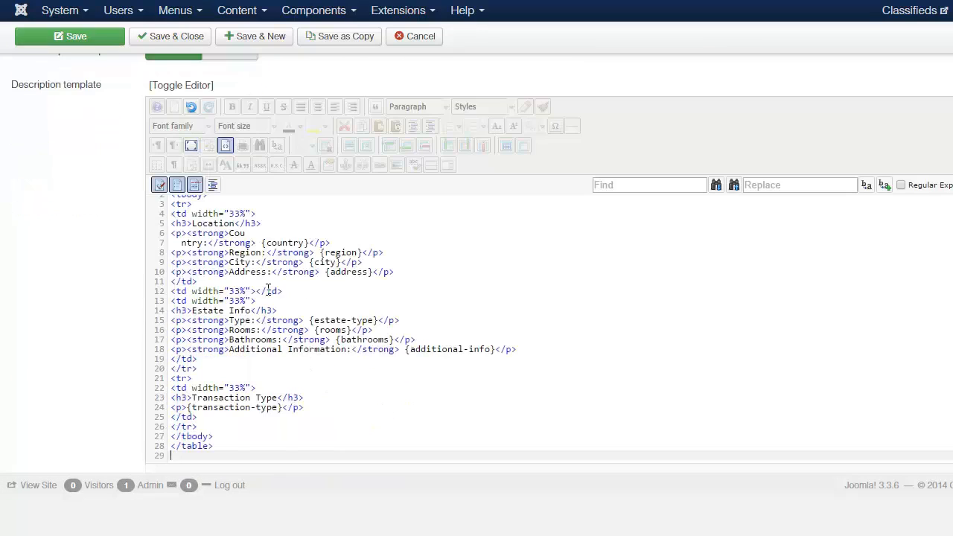
pyautogui.scroll(-3, 391, 266)
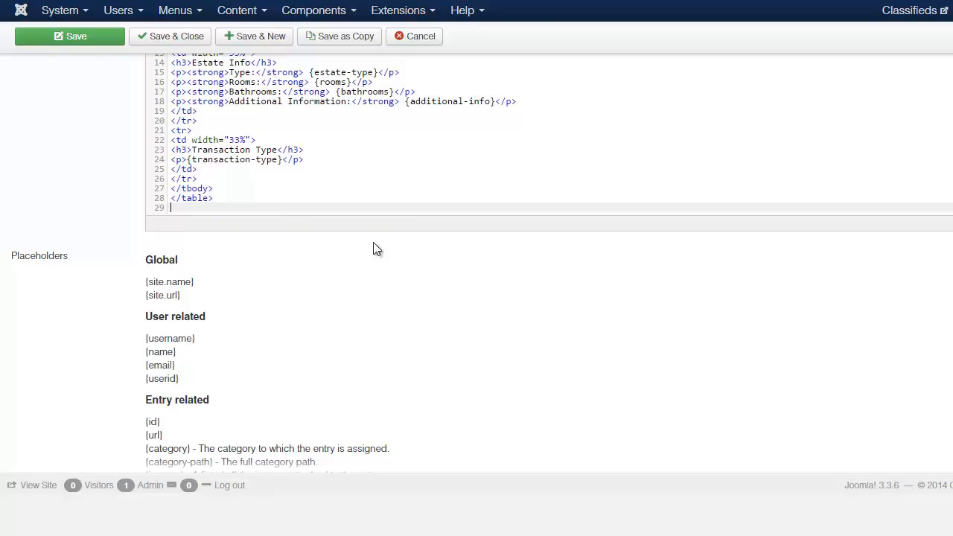
pyautogui.scroll(2, 491, 197)
pyautogui.scroll(5, 588, 244)
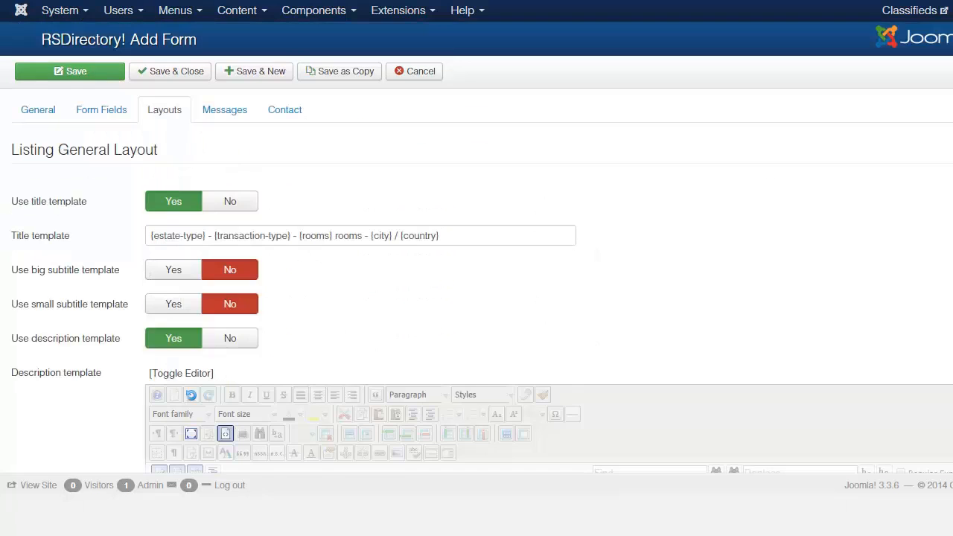
pyautogui.scroll(-12, 476, 260)
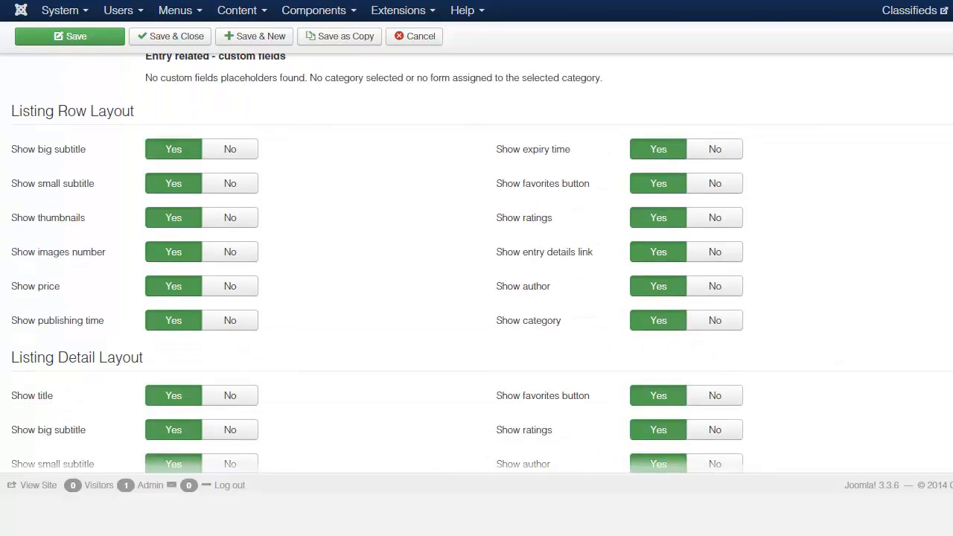
pyautogui.scroll(12, 476, 261)
# Check the form's thank-you message and contact email settings, and save the form while starting a new one
pyautogui.click(226, 92)
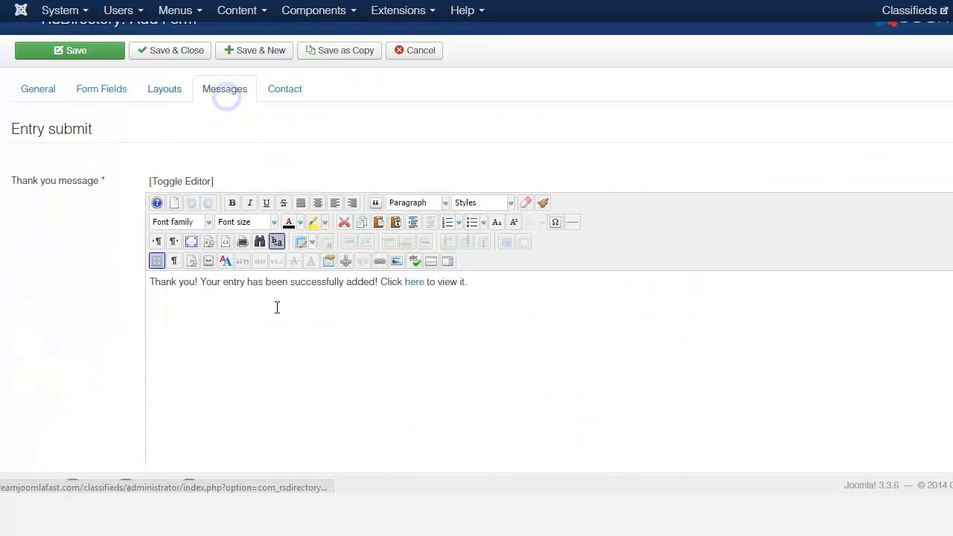
pyautogui.click(270, 90)
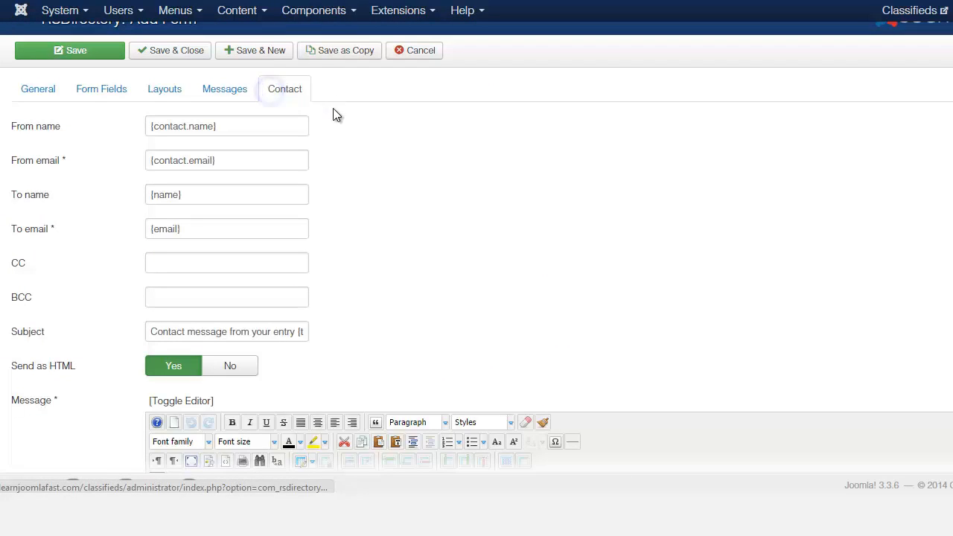
pyautogui.scroll(-4, 420, 296)
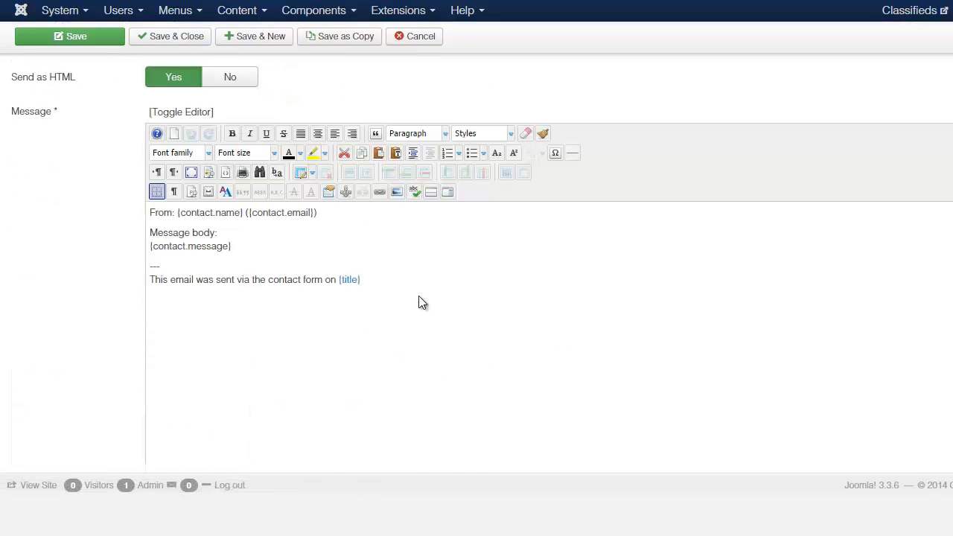
pyautogui.scroll(4, 418, 301)
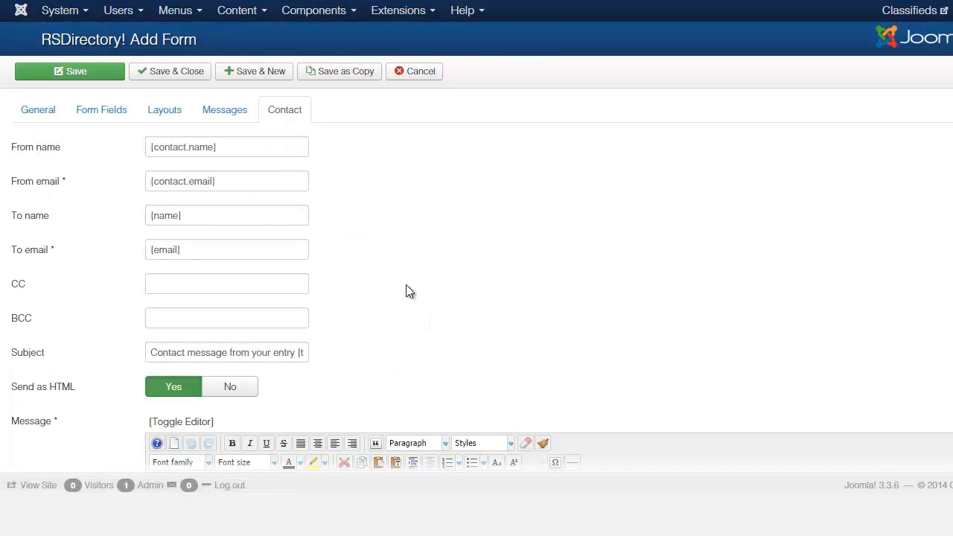
pyautogui.click(254, 73)
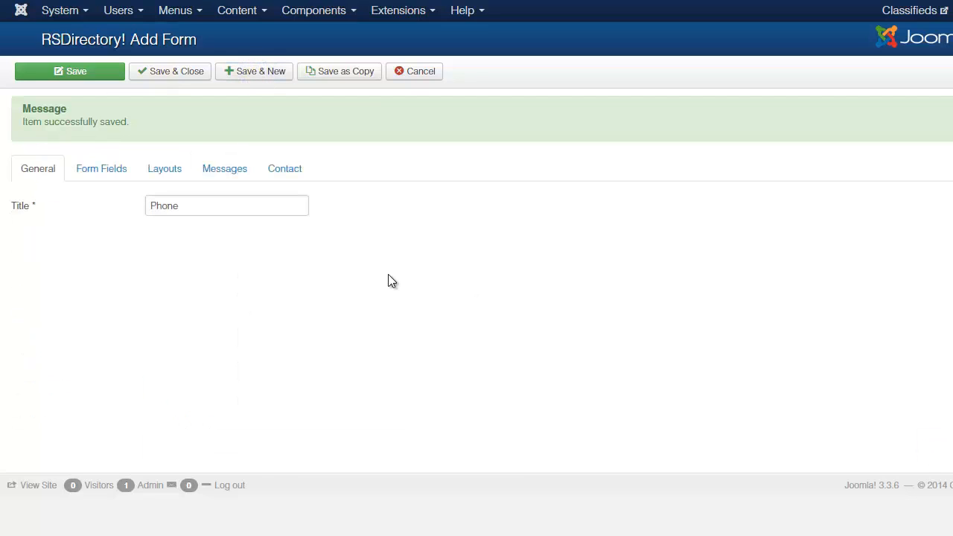
# Review the Phone form's title, big subtitle and description templates, and save the form while starting a new one
pyautogui.click(167, 169)
pyautogui.scroll(-2, 849, 156)
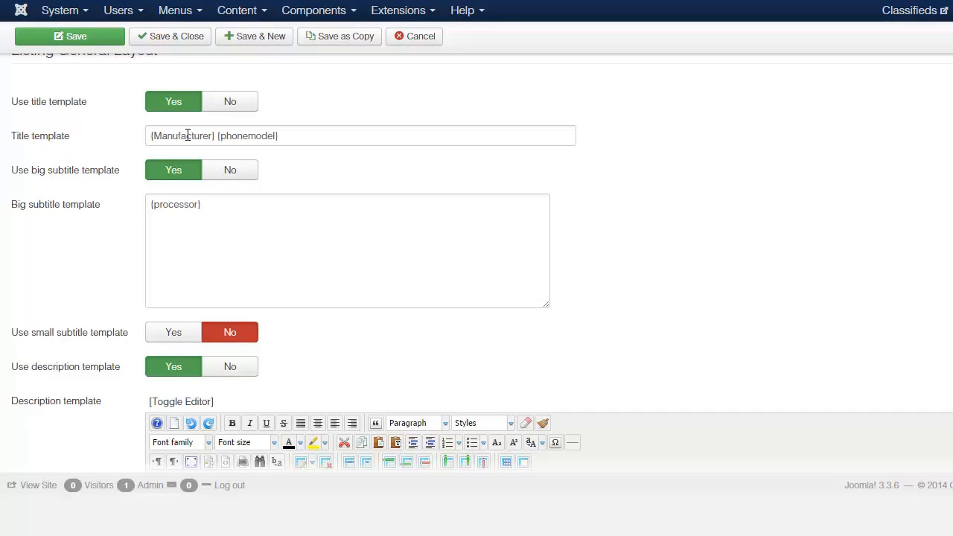
pyautogui.scroll(-1, 476, 260)
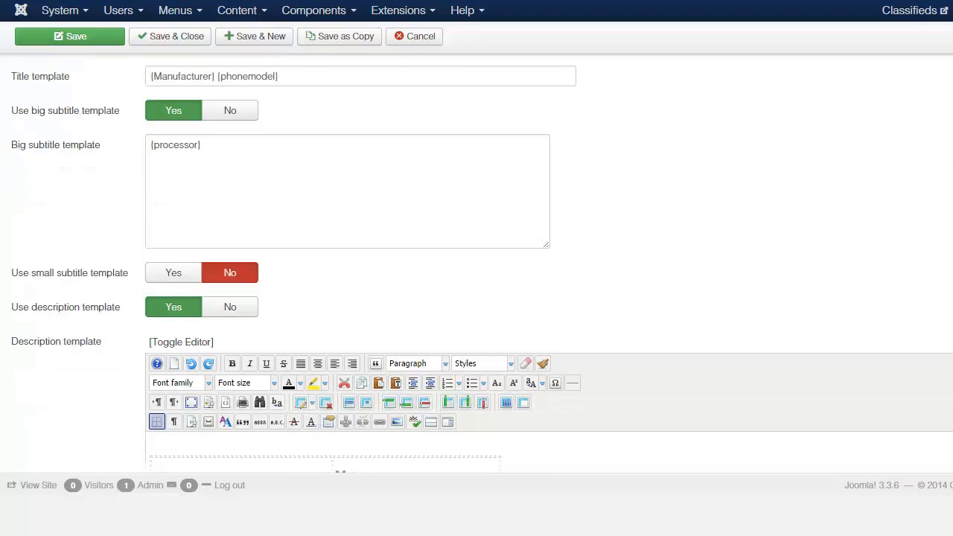
pyautogui.scroll(-5, 476, 261)
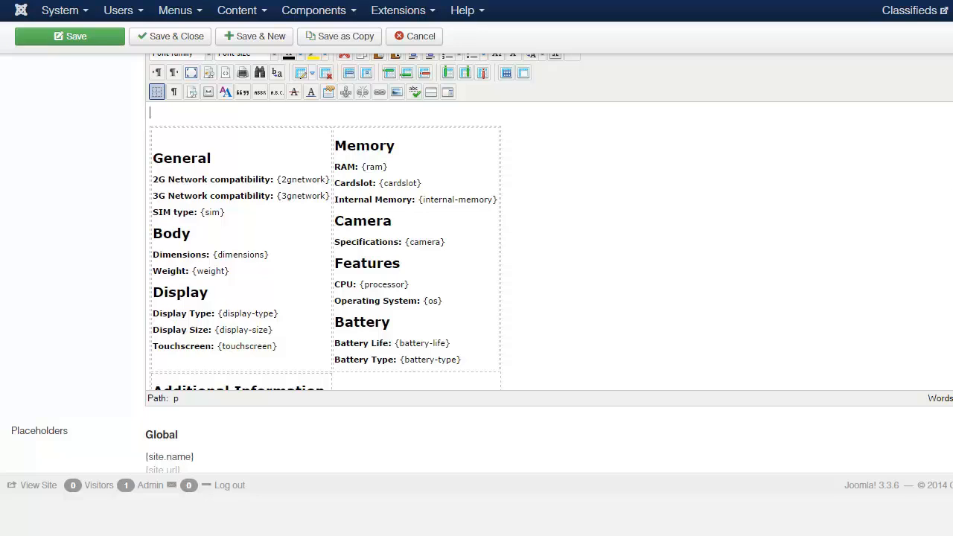
pyautogui.scroll(-1, 325, 246)
pyautogui.click(343, 371)
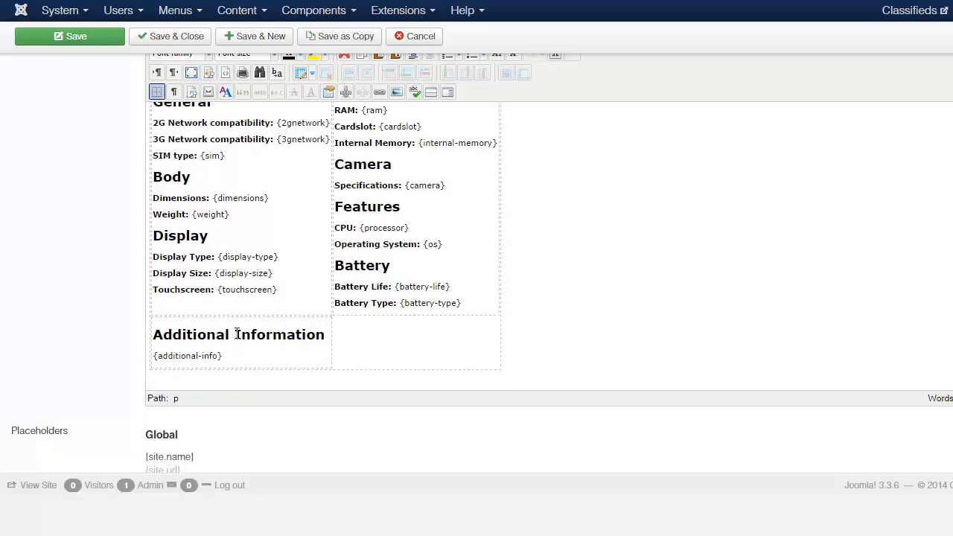
pyautogui.scroll(-6, 459, 212)
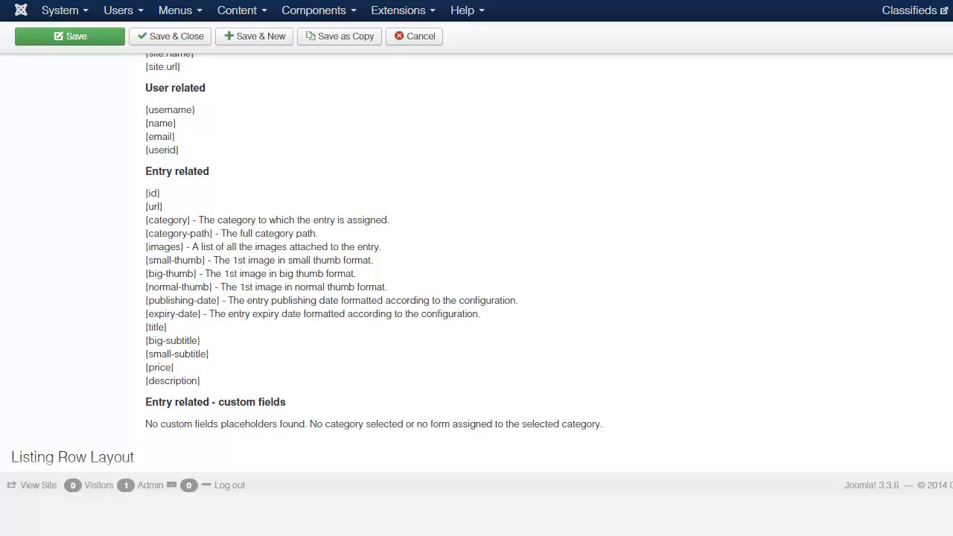
pyautogui.scroll(13, 459, 211)
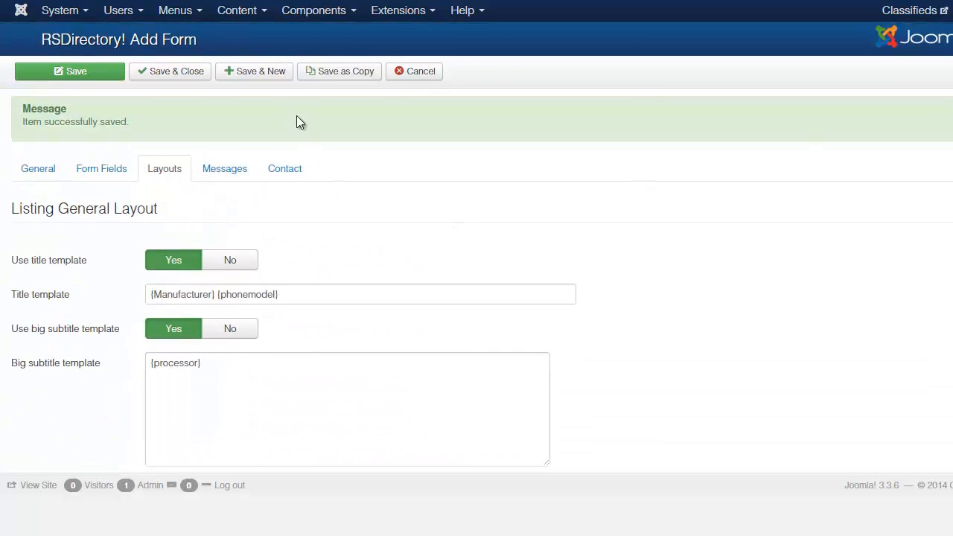
pyautogui.click(258, 69)
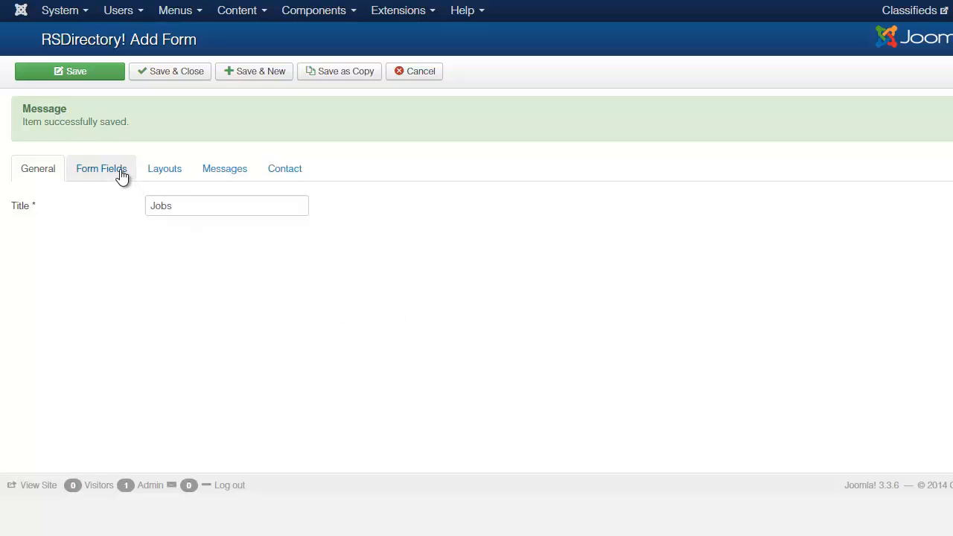
# Open the Jobs form's layout settings and examine the placeholders used in its title template
pyautogui.click(164, 175)
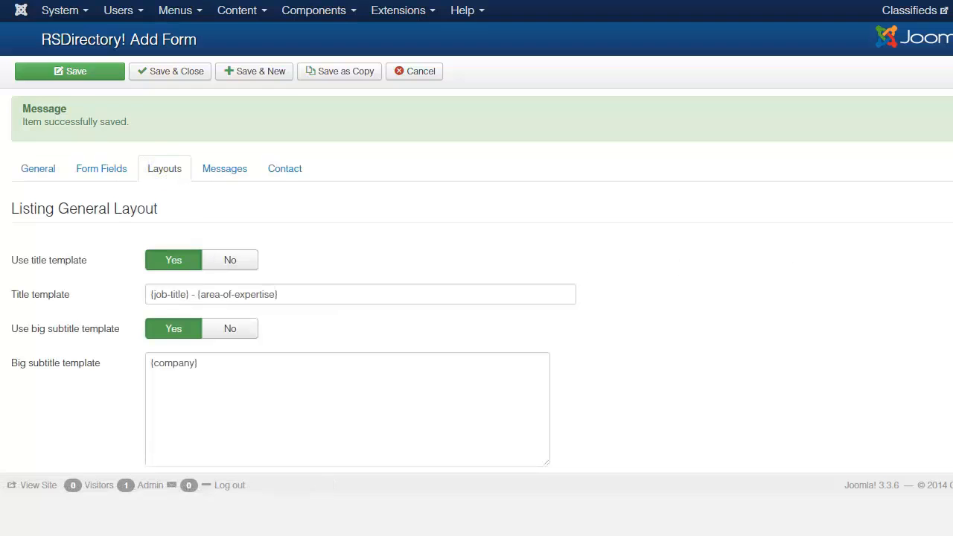
pyautogui.scroll(-2, 618, 178)
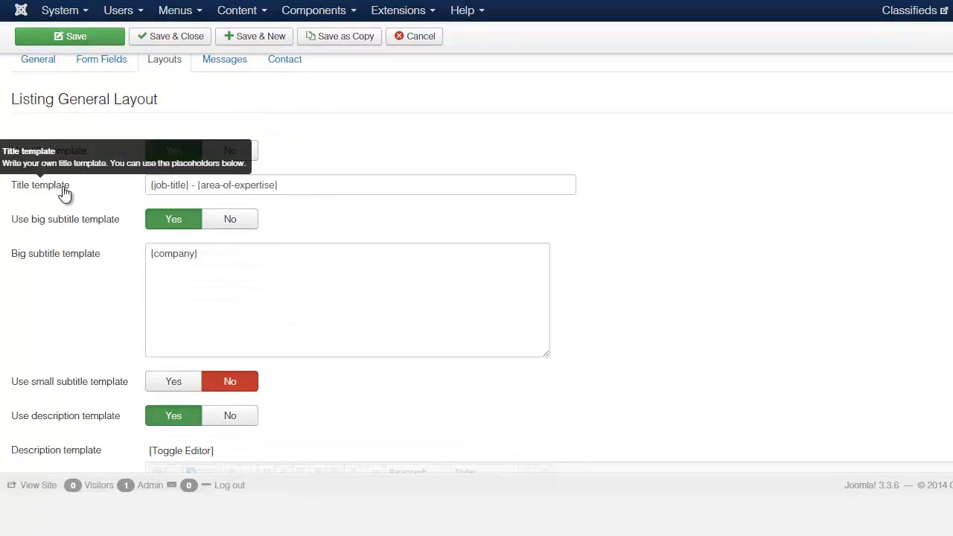
pyautogui.moveTo(292, 187); pyautogui.dragTo(148, 186)
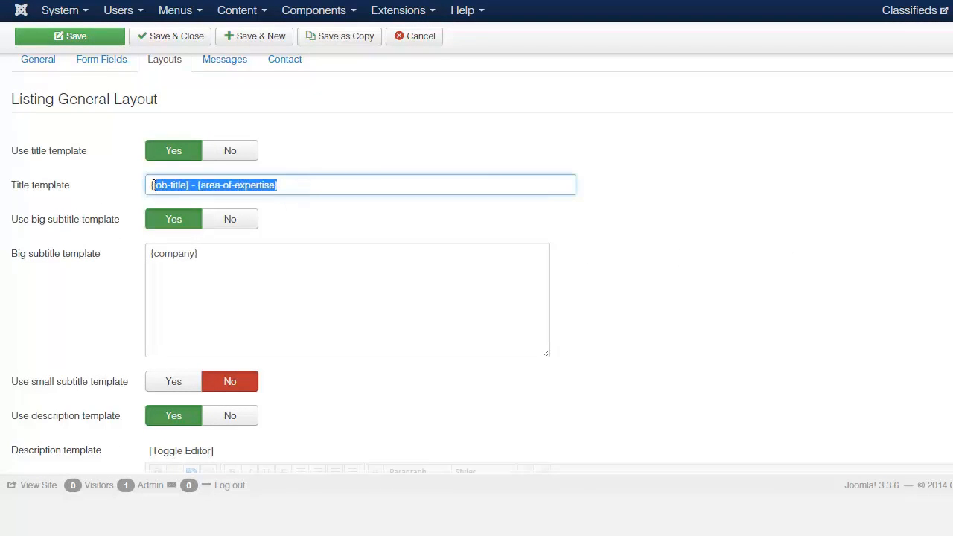
pyautogui.click(191, 185)
pyautogui.moveTo(283, 181); pyautogui.dragTo(145, 185)
pyautogui.click(308, 181)
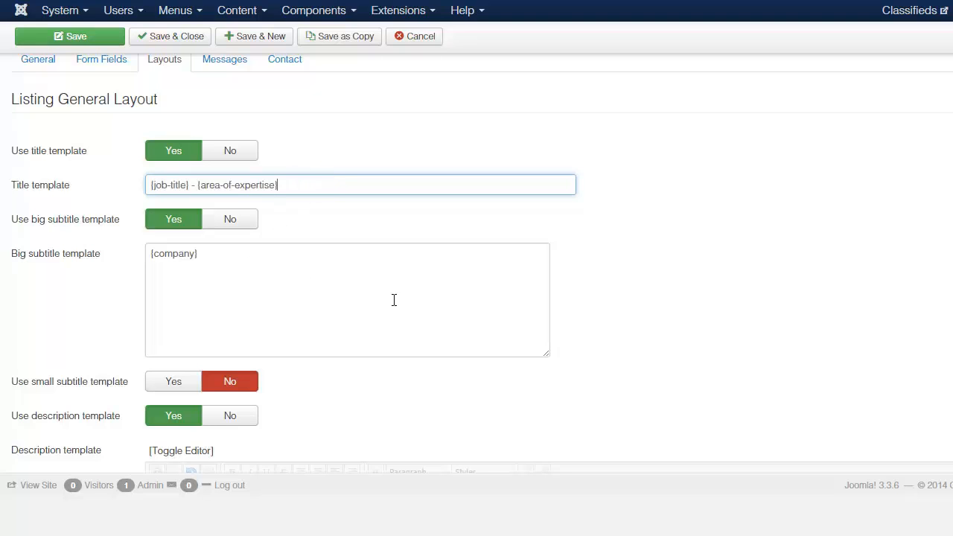
# Switch the Jobs form's description template from source code to the rendered table and review its job and company placeholders
pyautogui.scroll(-3, 476, 264)
pyautogui.scroll(1, 477, 264)
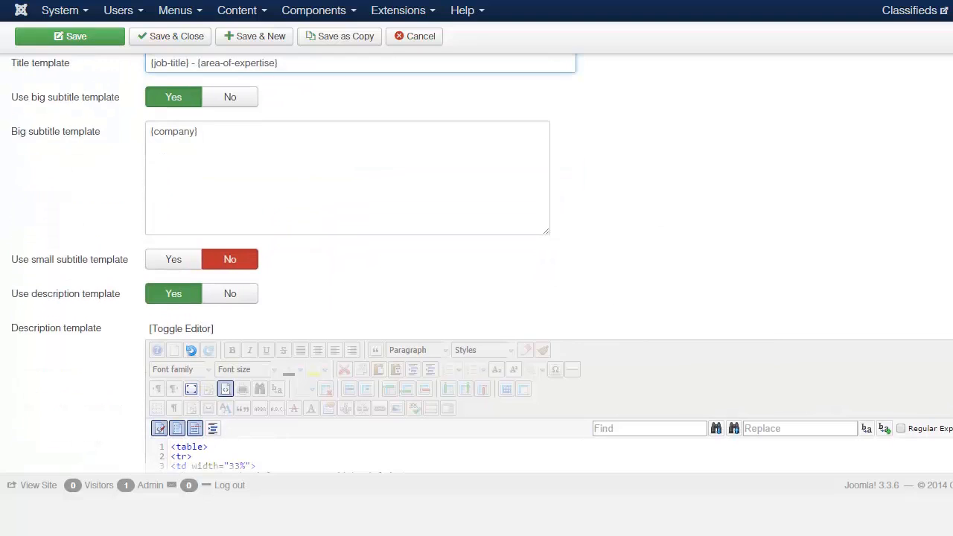
pyautogui.scroll(-2, 134, 246)
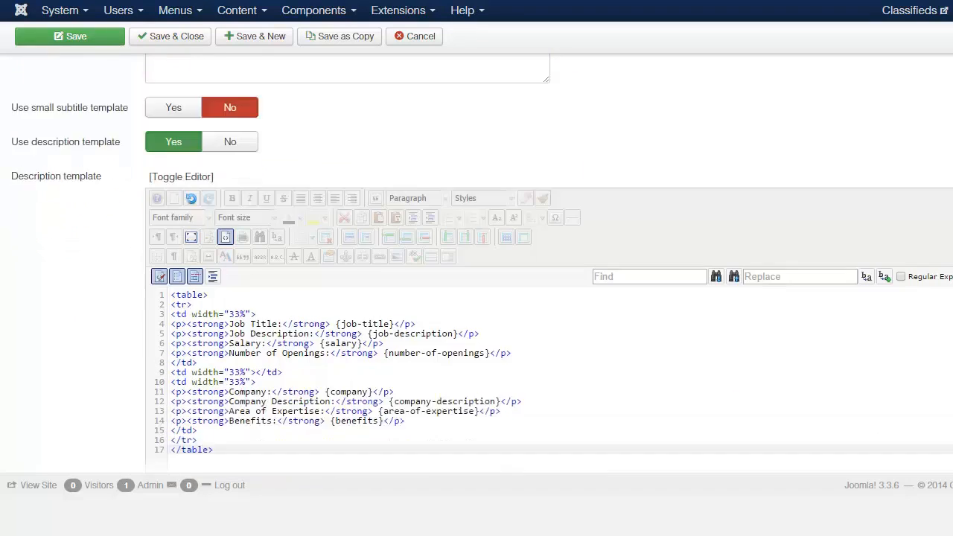
pyautogui.scroll(-1, 374, 251)
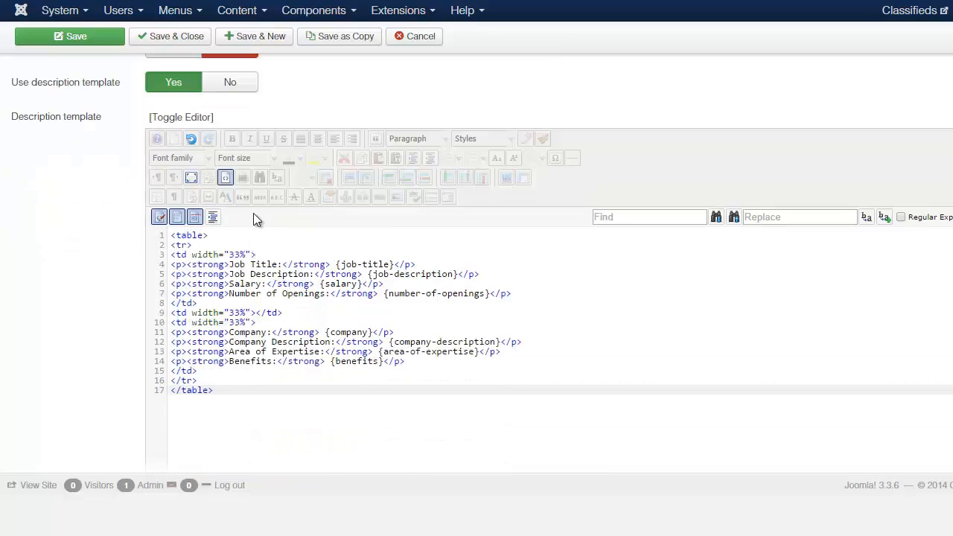
pyautogui.click(225, 177)
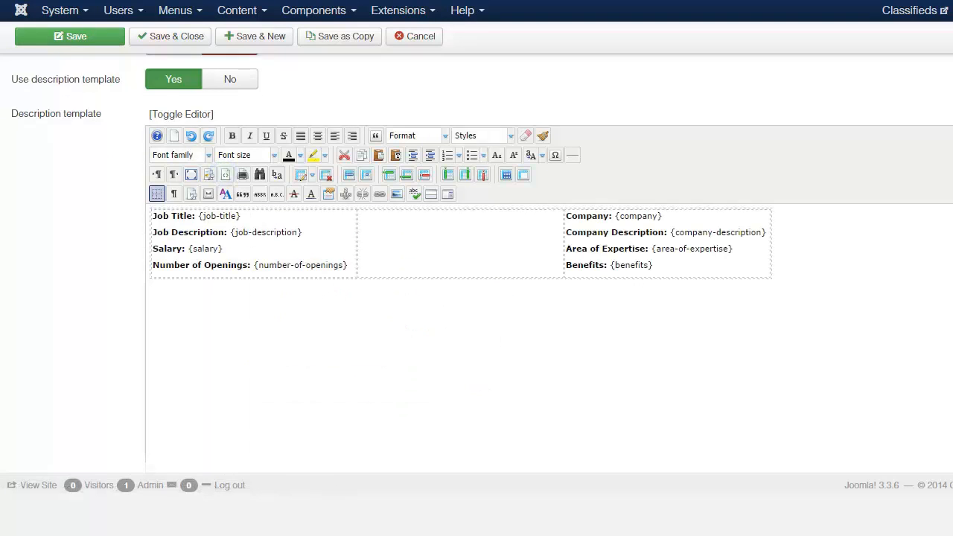
pyautogui.scroll(-1, 476, 298)
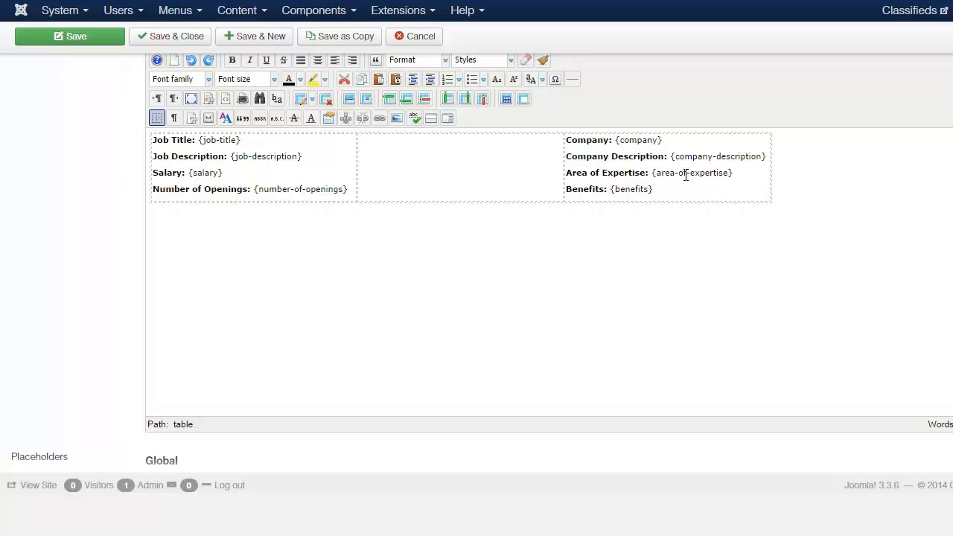
# Examine the list of available global, user and entry placeholders below the description template, including the username placeholder
pyautogui.scroll(-6, 477, 298)
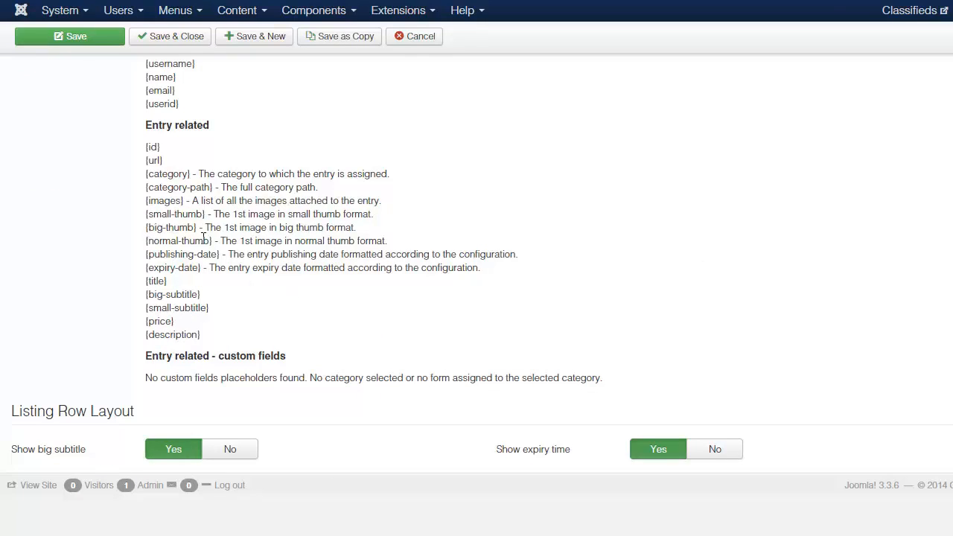
pyautogui.scroll(6, 476, 298)
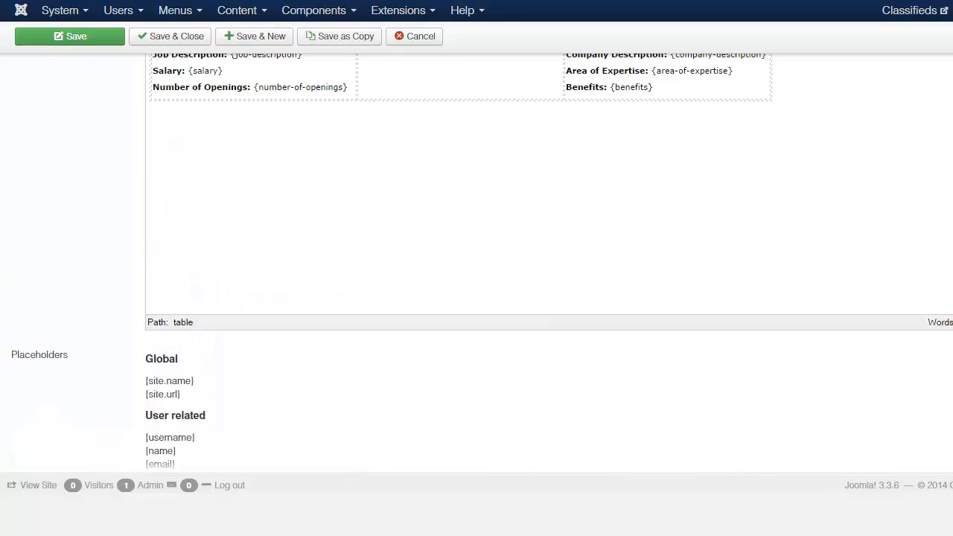
pyautogui.scroll(-8, 514, 237)
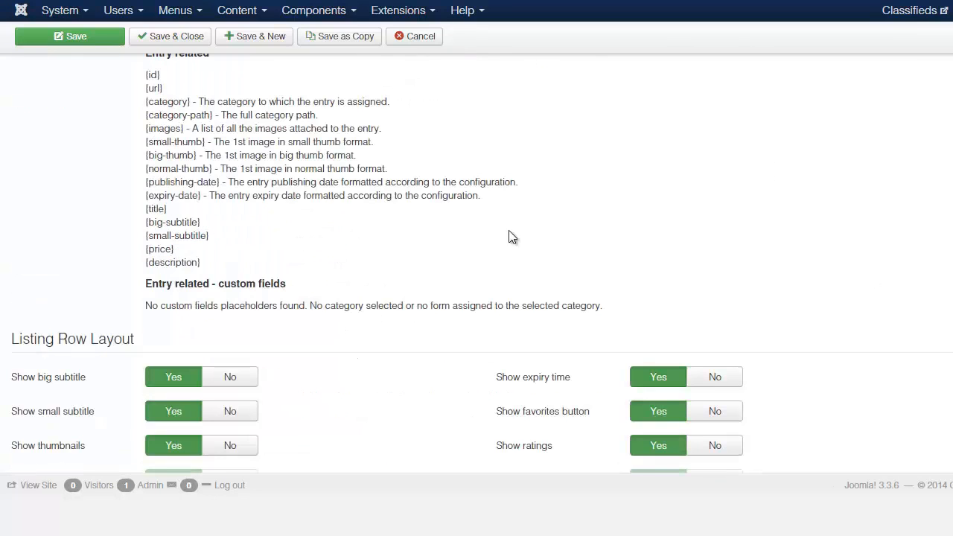
pyautogui.scroll(3, 249, 279)
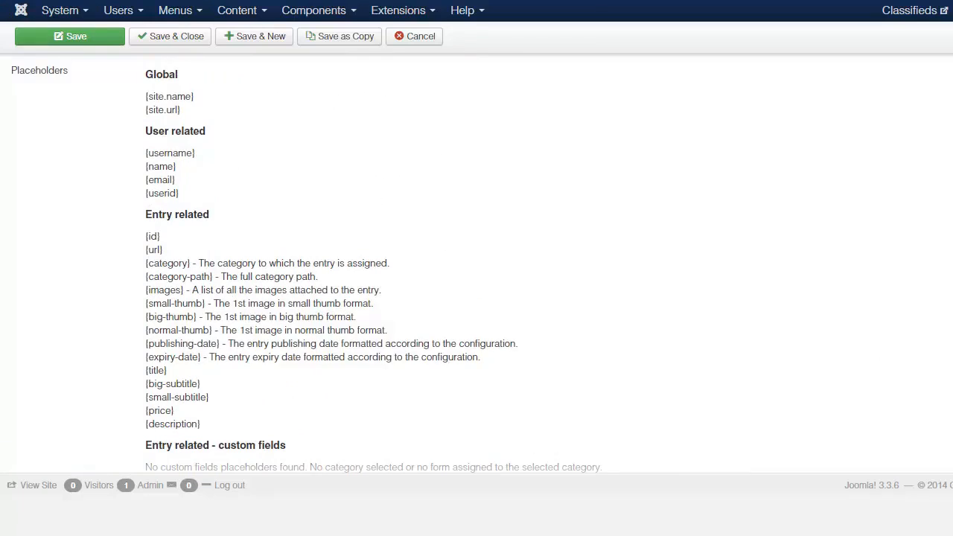
pyautogui.scroll(3, 476, 264)
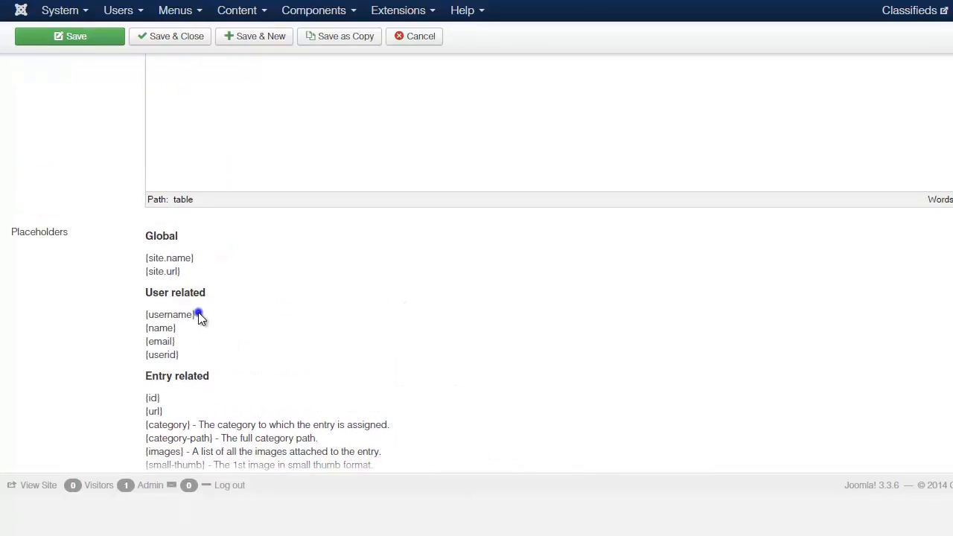
pyautogui.moveTo(198, 313); pyautogui.dragTo(149, 316)
pyautogui.click(148, 313)
pyautogui.scroll(5, 328, 309)
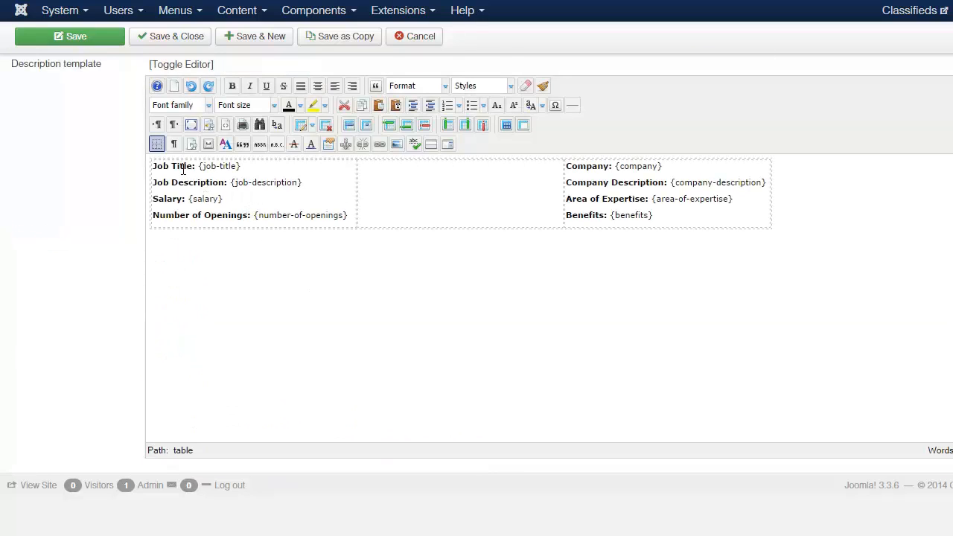
# Examine the {job-title} and {job-description} placeholders in the description template and compare them with the available placeholders list
pyautogui.click(238, 166)
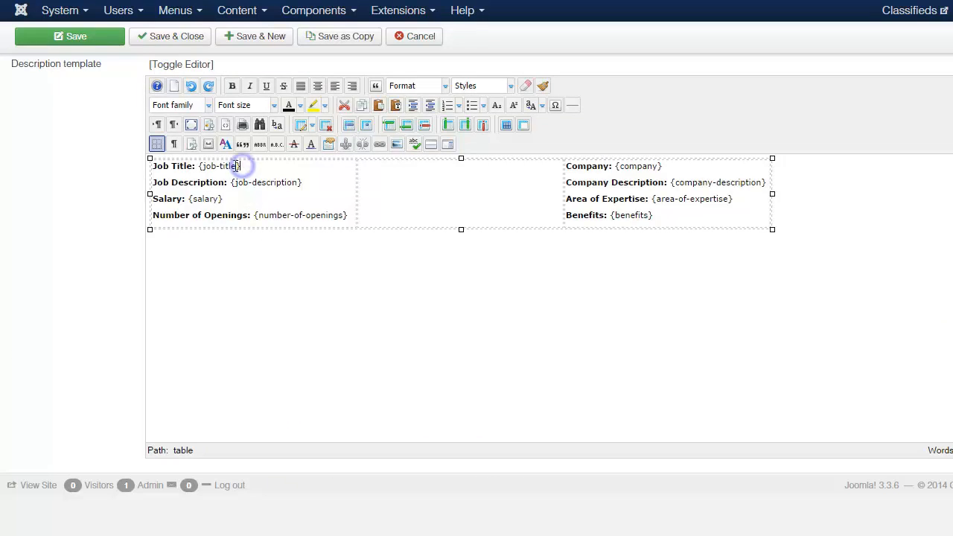
pyautogui.moveTo(238, 166); pyautogui.dragTo(198, 168)
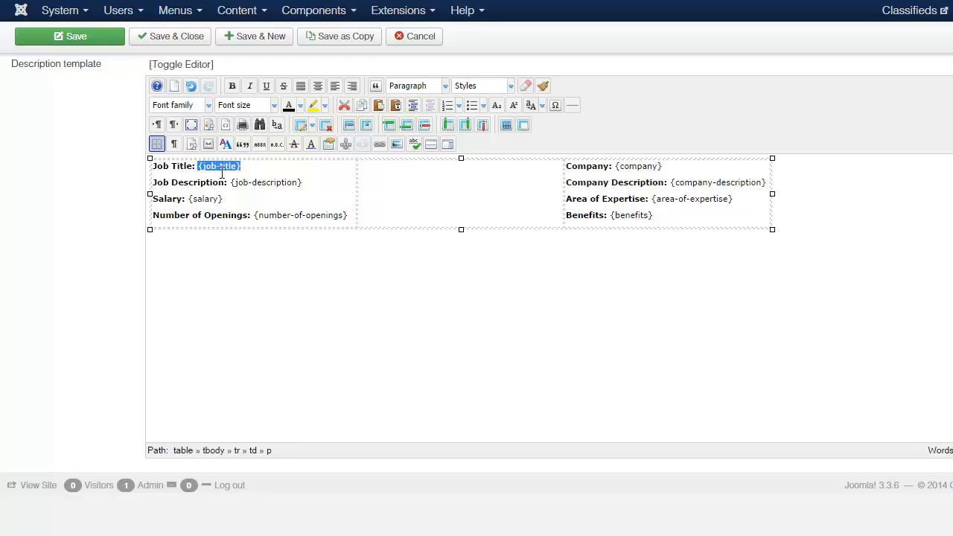
pyautogui.click(242, 165)
pyautogui.moveTo(241, 167); pyautogui.dragTo(197, 167)
pyautogui.click(202, 165)
pyautogui.click(692, 283)
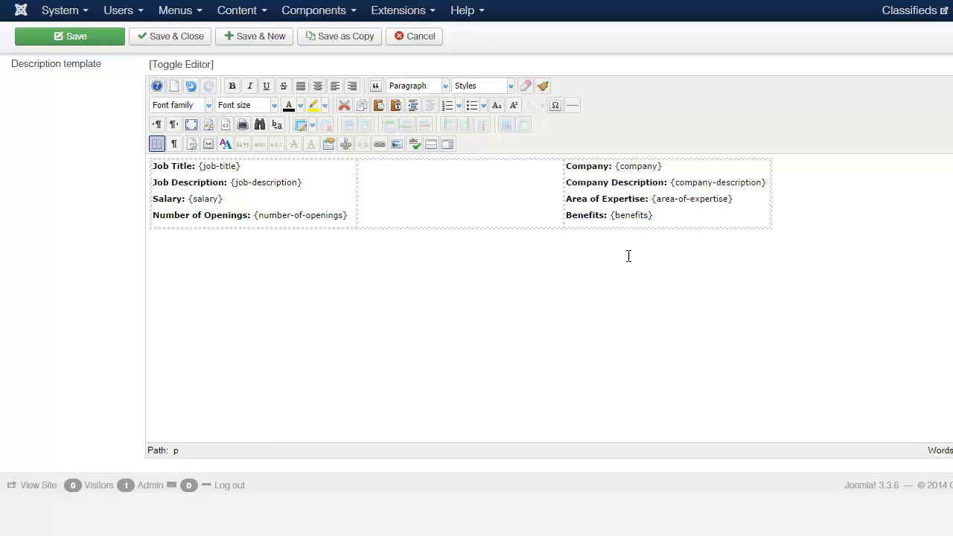
pyautogui.moveTo(312, 185); pyautogui.dragTo(230, 186)
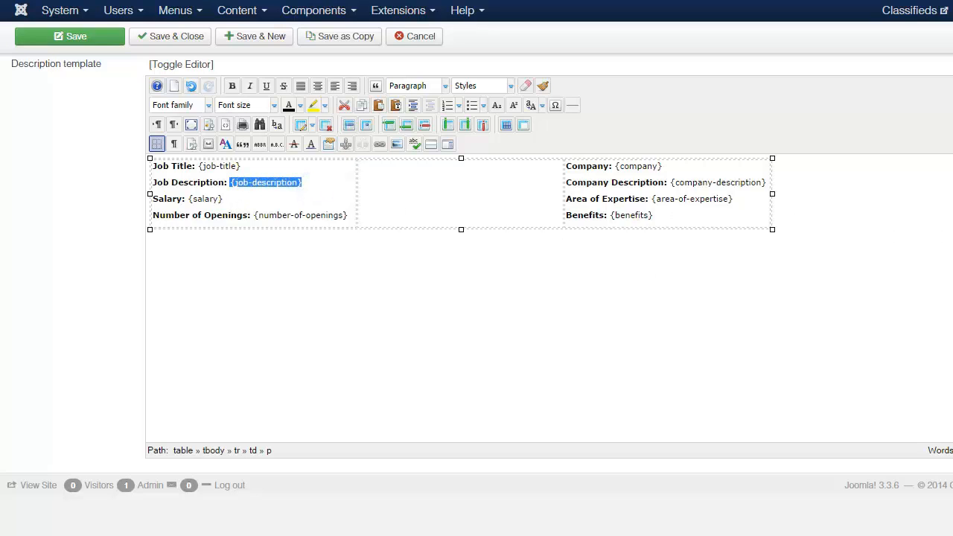
pyautogui.scroll(-10, 579, 290)
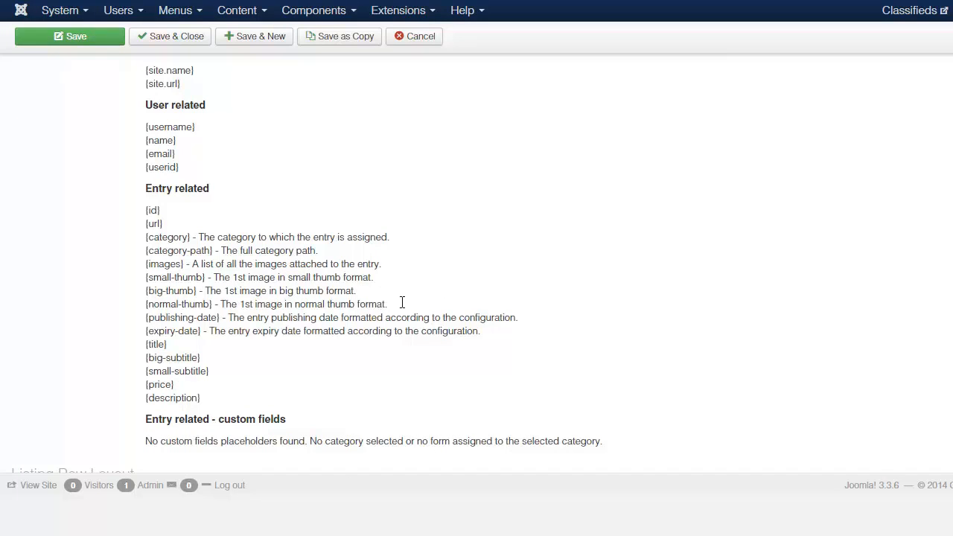
pyautogui.scroll(3, 402, 302)
# Check the Jobs form's title and general layout settings, and save and close the form
pyautogui.scroll(12, 476, 268)
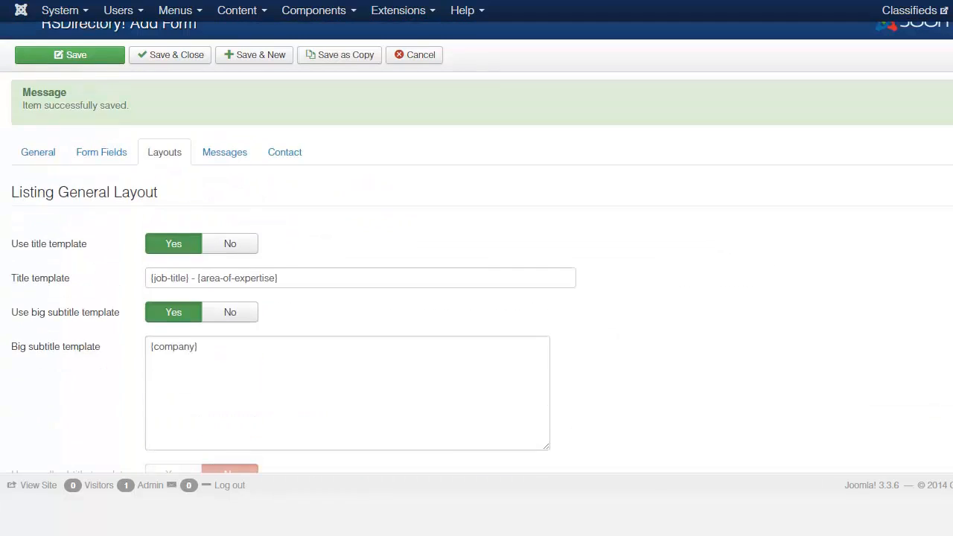
pyautogui.click(39, 156)
pyautogui.click(184, 189)
pyautogui.doubleClick(164, 186)
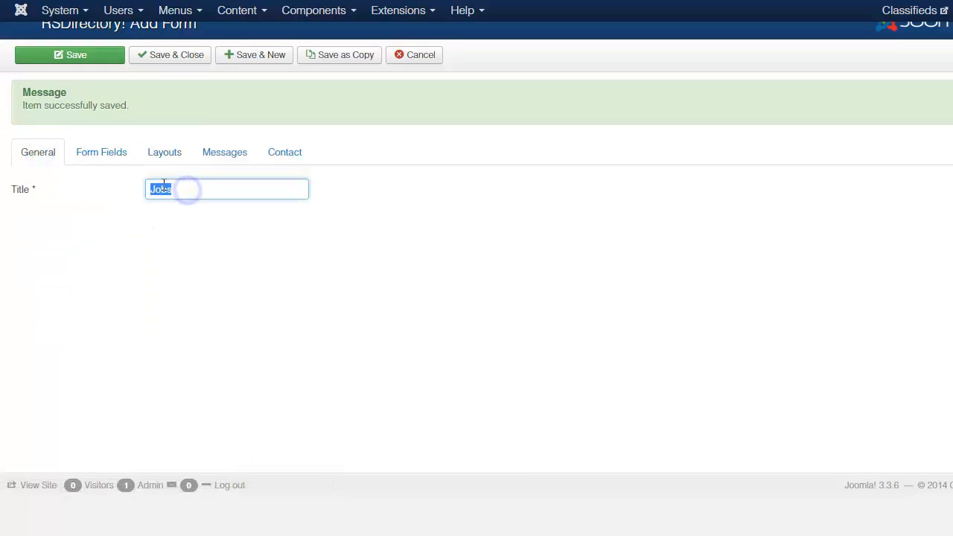
pyautogui.click(165, 182)
pyautogui.click(158, 157)
pyautogui.scroll(1, 223, 171)
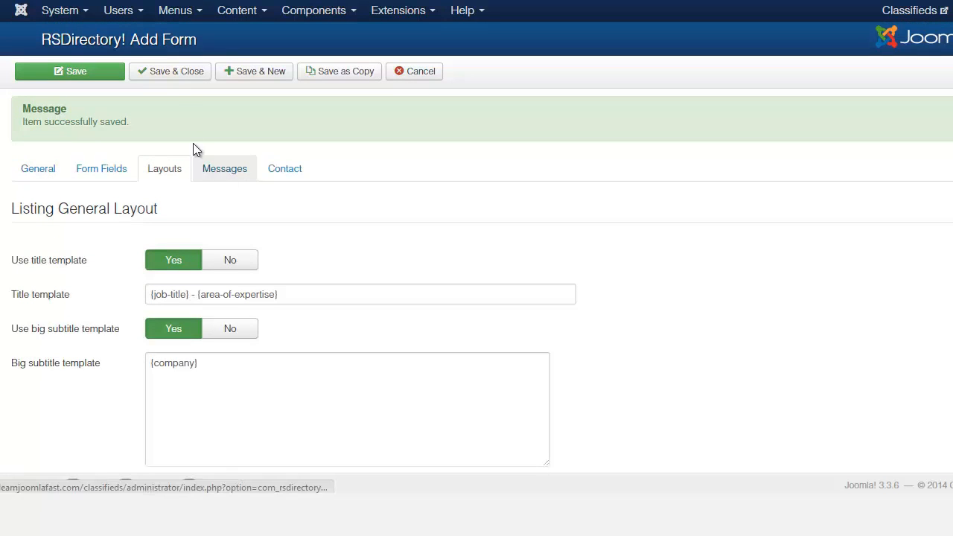
pyautogui.click(177, 72)
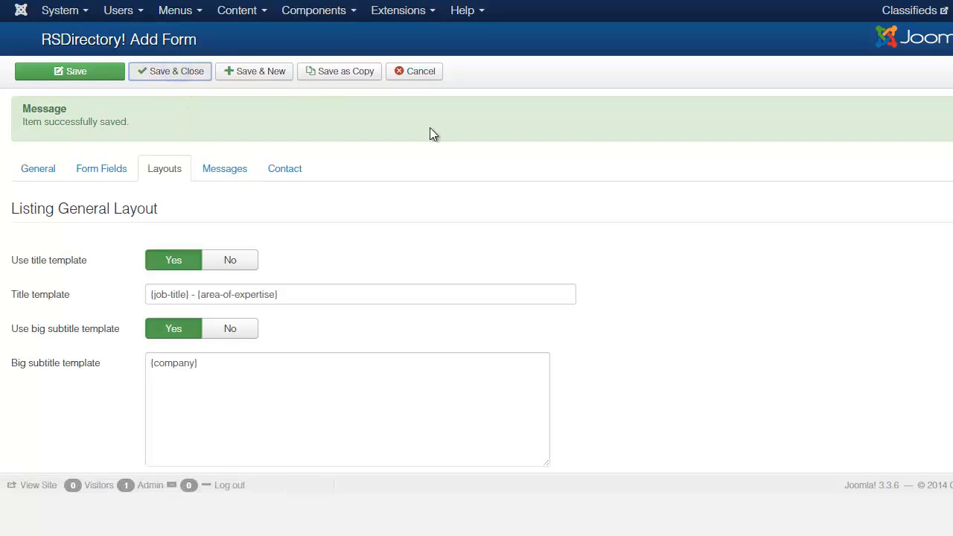